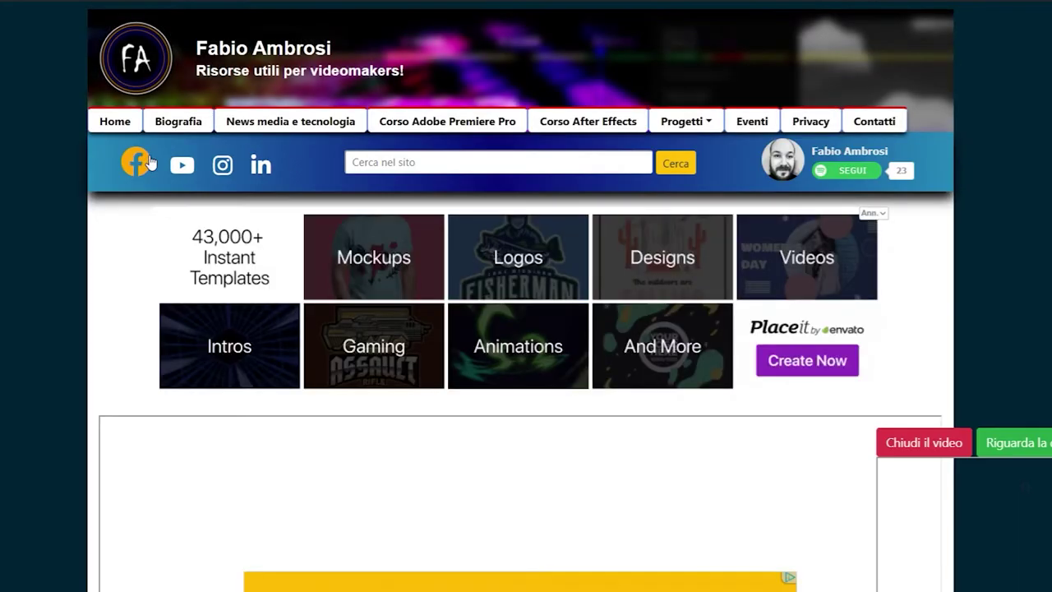
Scroll the fabioambrosi.it course page down to the lesson index and select the lesson list.
scroll(149, 162, "down", 4)
scroll(149, 162, "down", 2)
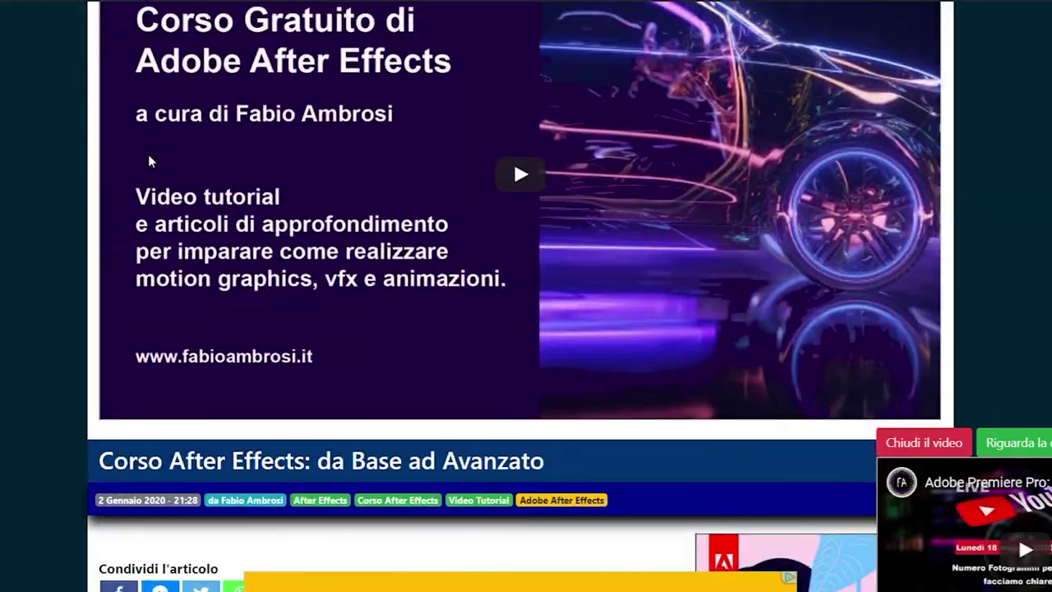
scroll(149, 162, "down", 6)
scroll(150, 162, "down", 10)
scroll(147, 154, "down", 5)
scroll(148, 155, "down", 5)
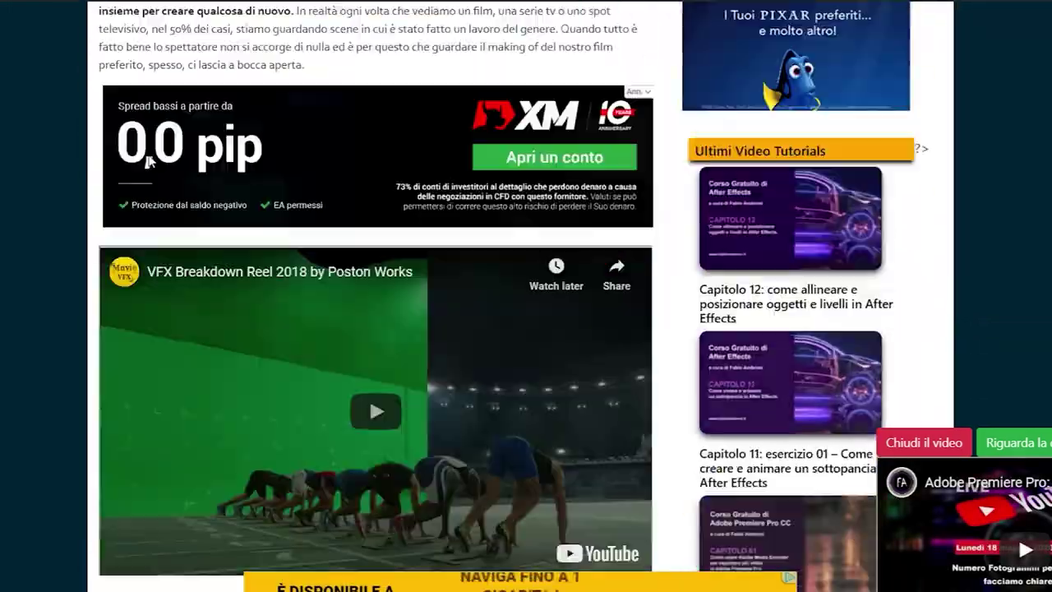
scroll(148, 154, "down", 5)
scroll(148, 154, "down", 5)
scroll(149, 156, "down", 3)
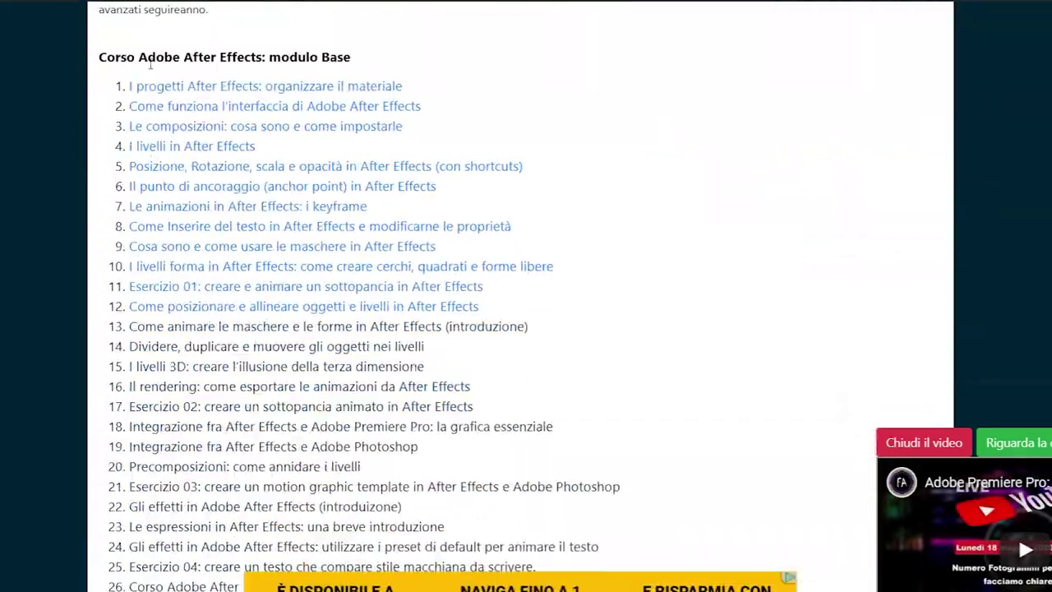
mouse_move(125, 86)
left_mouse_down()
mouse_move(258, 156)
mouse_move(706, 549)
left_mouse_up()
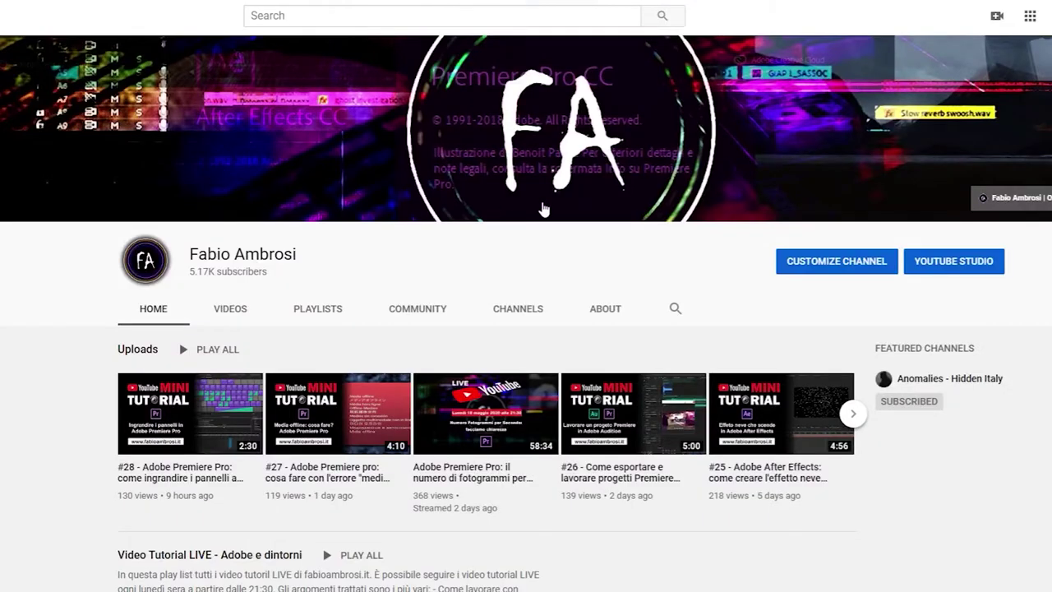
scroll(585, 221, "down", 3)
scroll(585, 220, "down", 1)
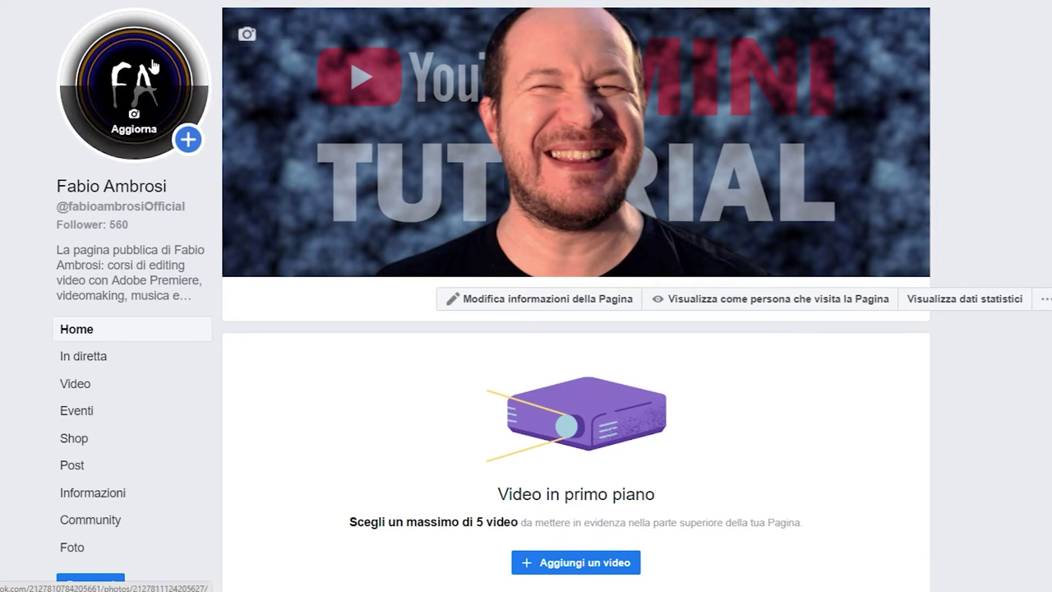
Select the page title text on the tutor's Facebook page.
left_click_drag(167, 185, 55, 186)
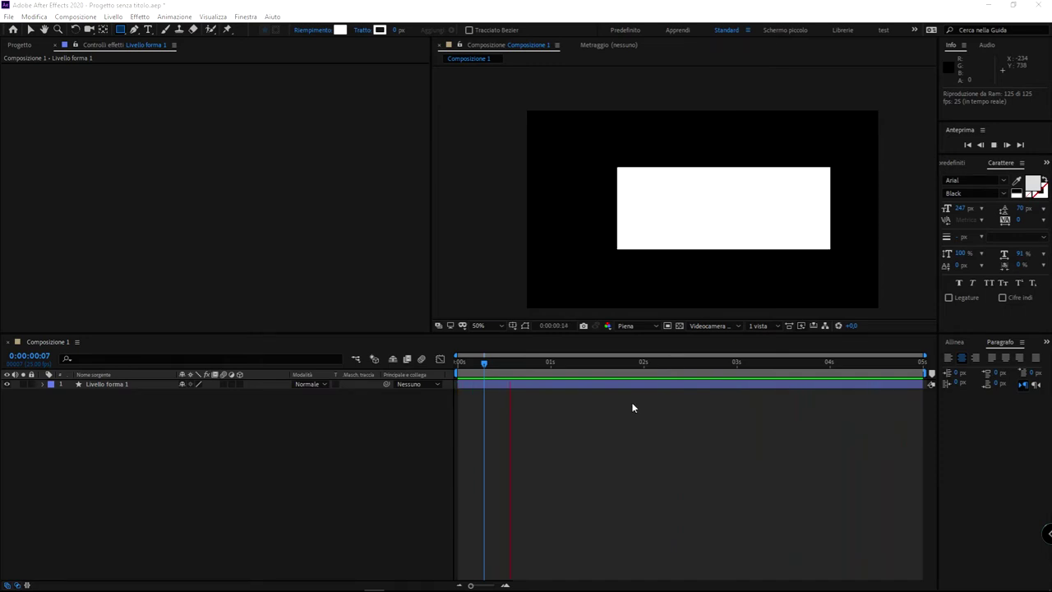
Scrub the timeline to preview the morph, then delete the Livello forma 1 shape layer.
mouse_move(643, 365)
left_mouse_down()
mouse_move(516, 337)
mouse_move(574, 362)
left_mouse_up()
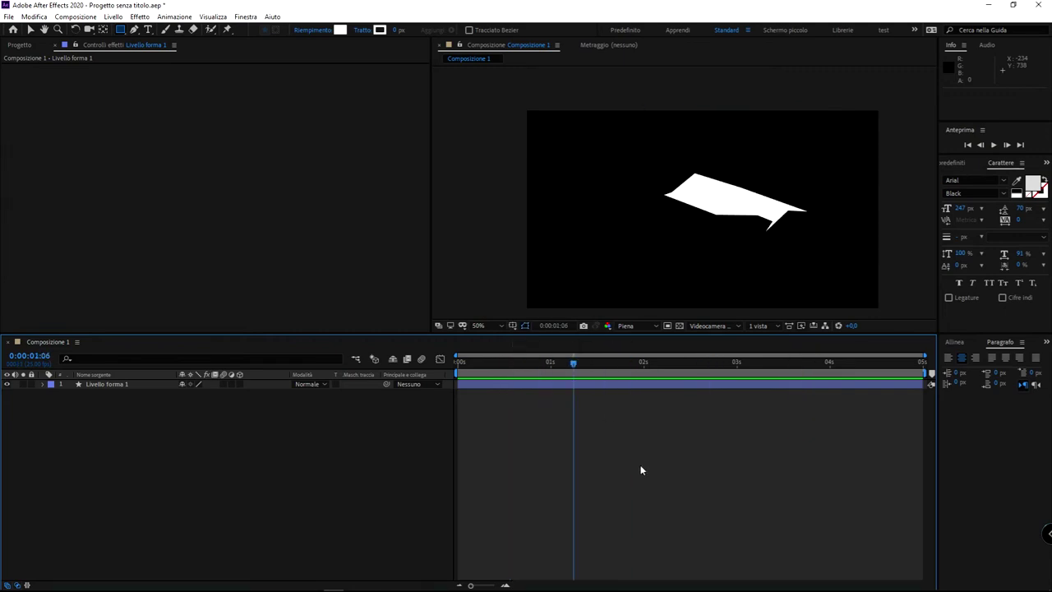
left_click_drag(116, 460, 48, 380)
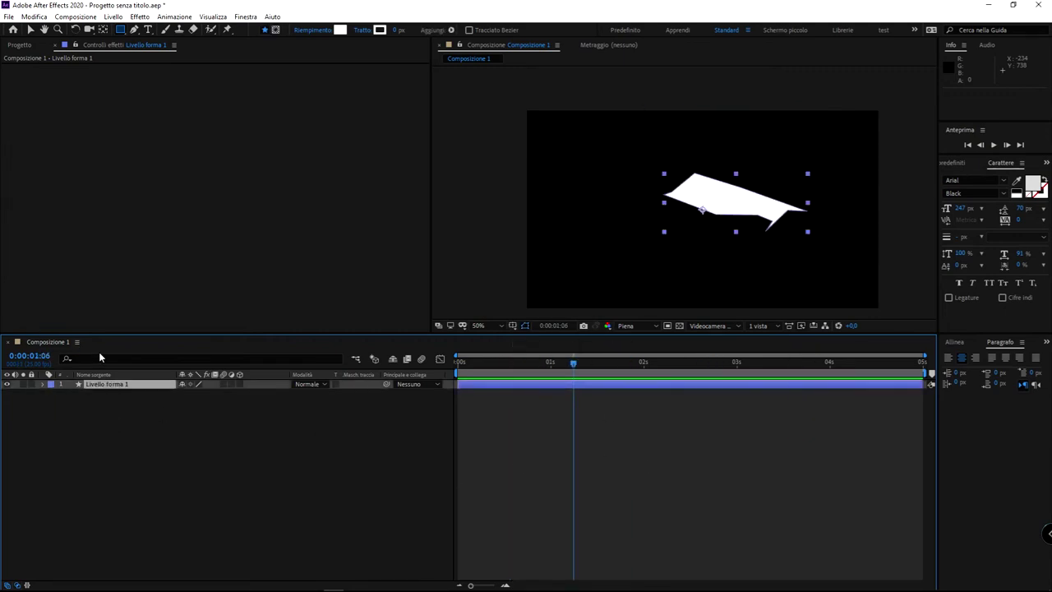
key("Delete")
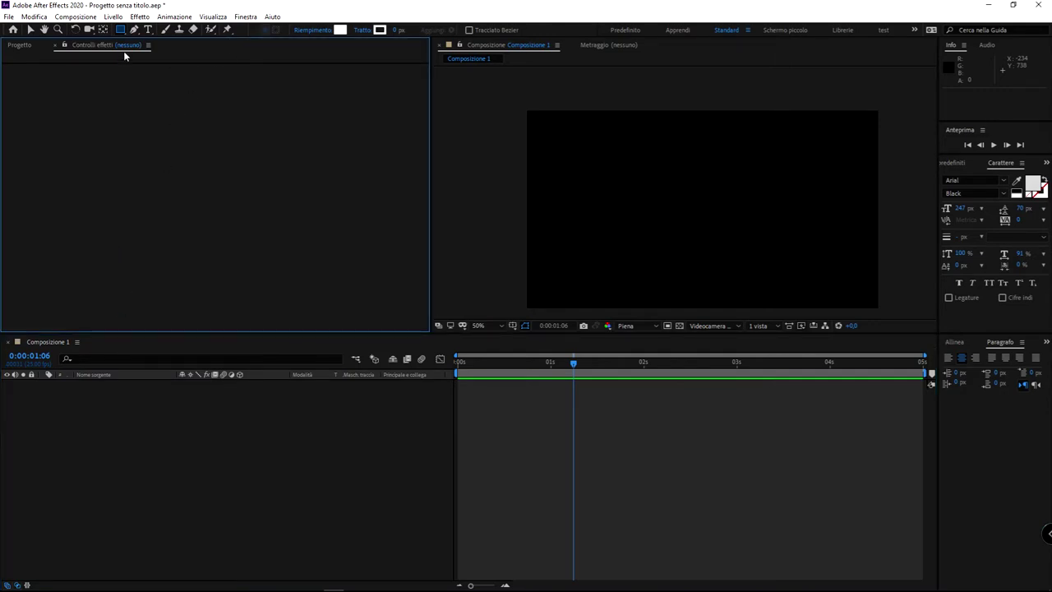
left_click(120, 30)
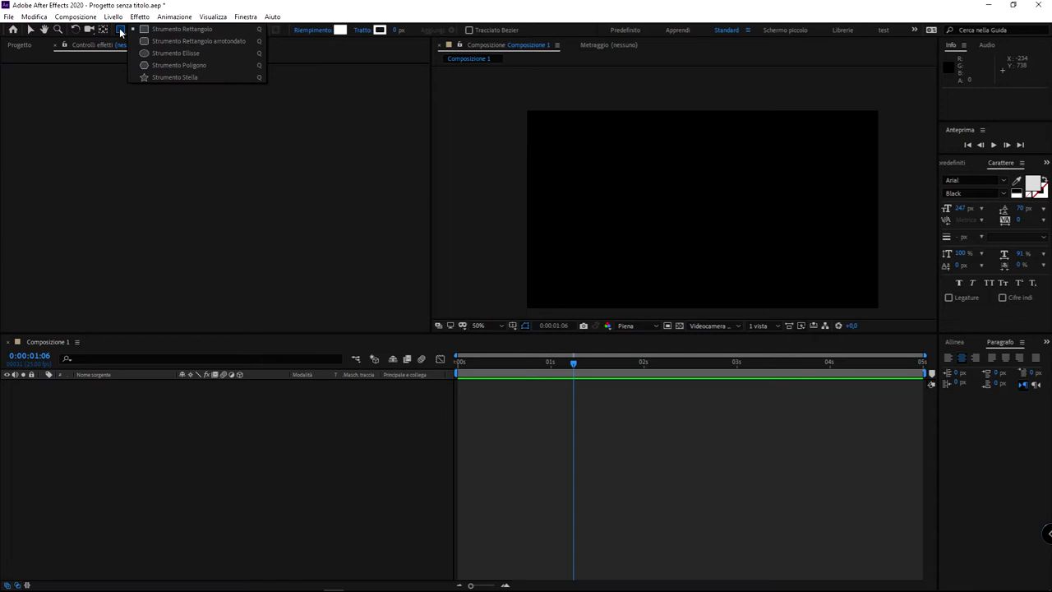
Draw a wide rectangle across the composition centre with the Rectangle tool and deselect it.
left_click(197, 31)
left_click_drag(593, 171, 841, 241)
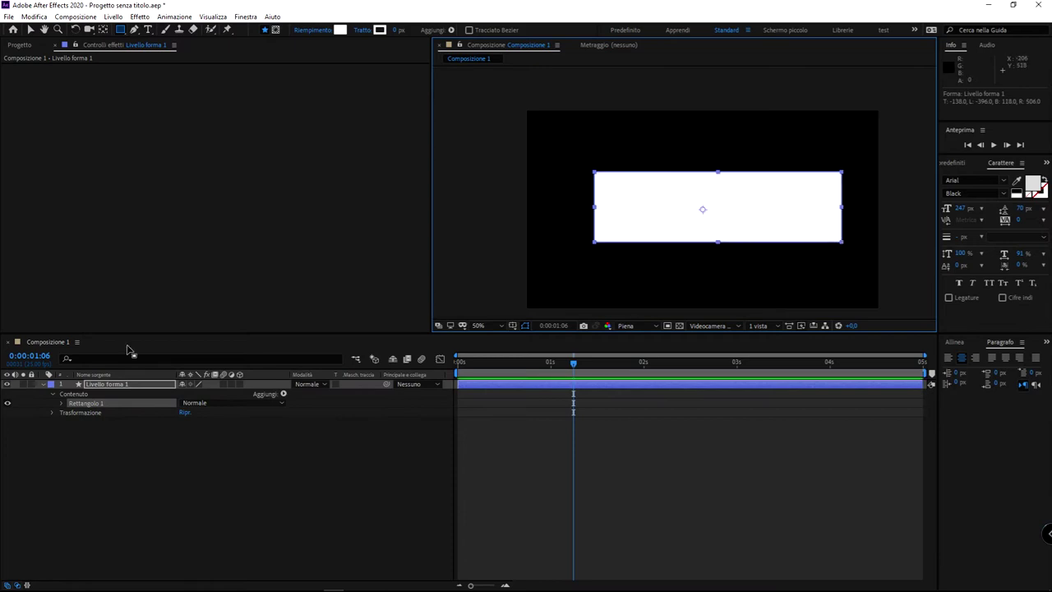
left_click(121, 478)
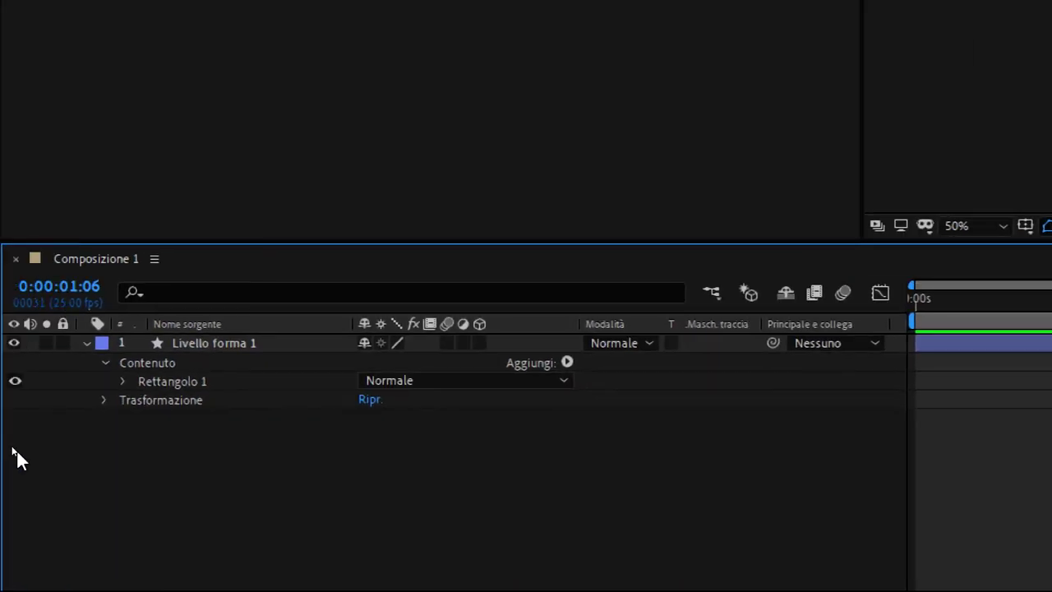
In Livello forma 1's Contenuto, rename the Rettangolo 1 group to 'Prima Forme'.
left_click(201, 343)
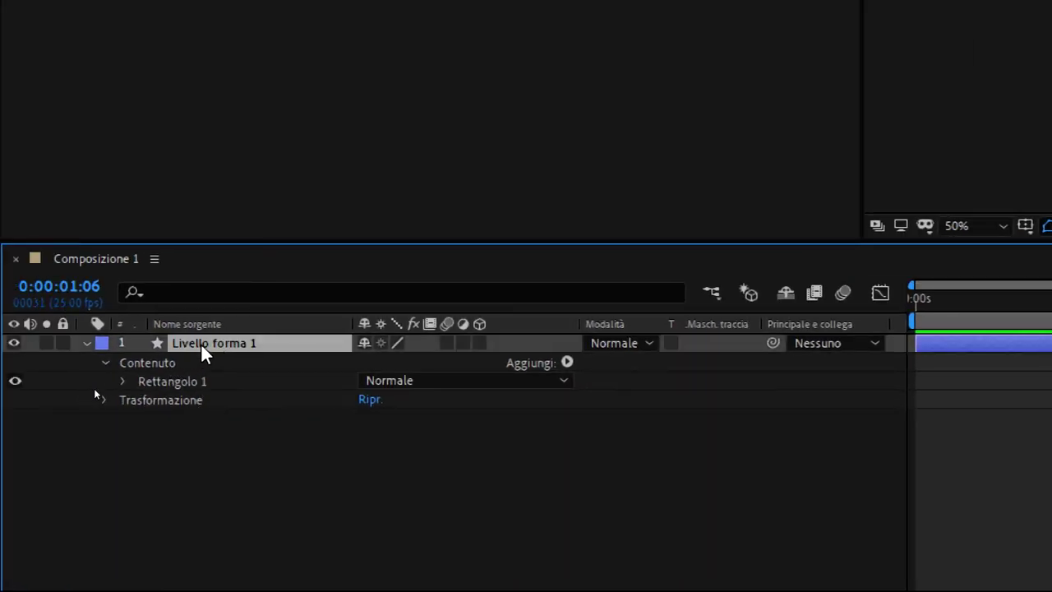
left_click(150, 363)
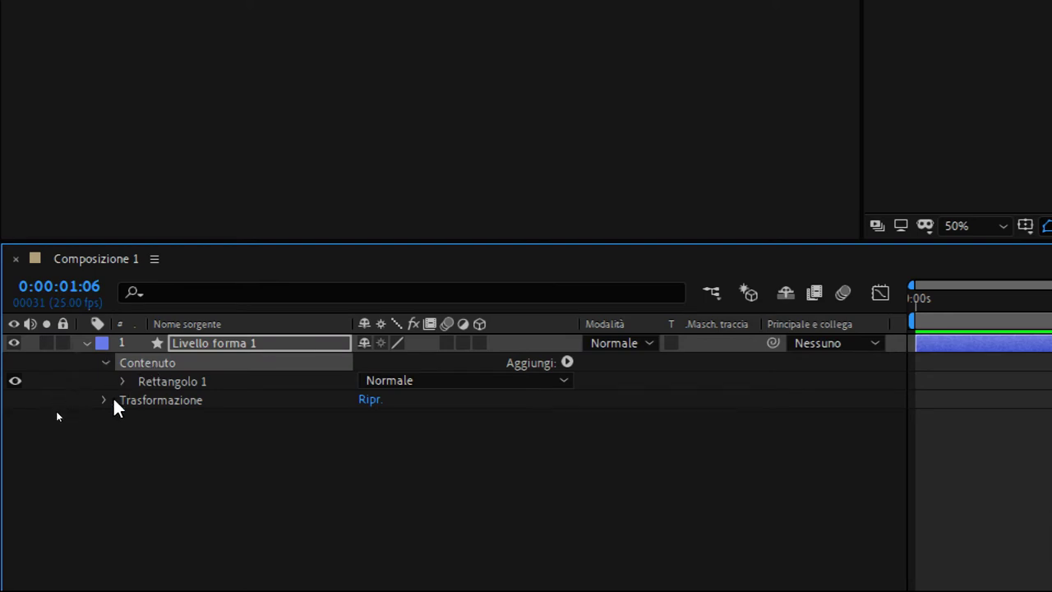
left_click(212, 383)
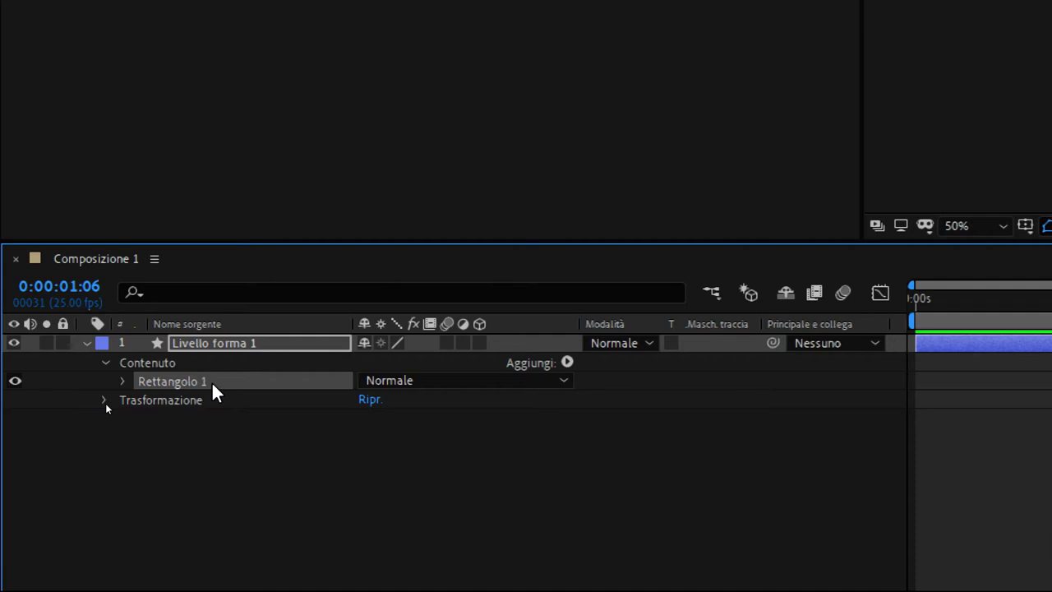
key("Return")
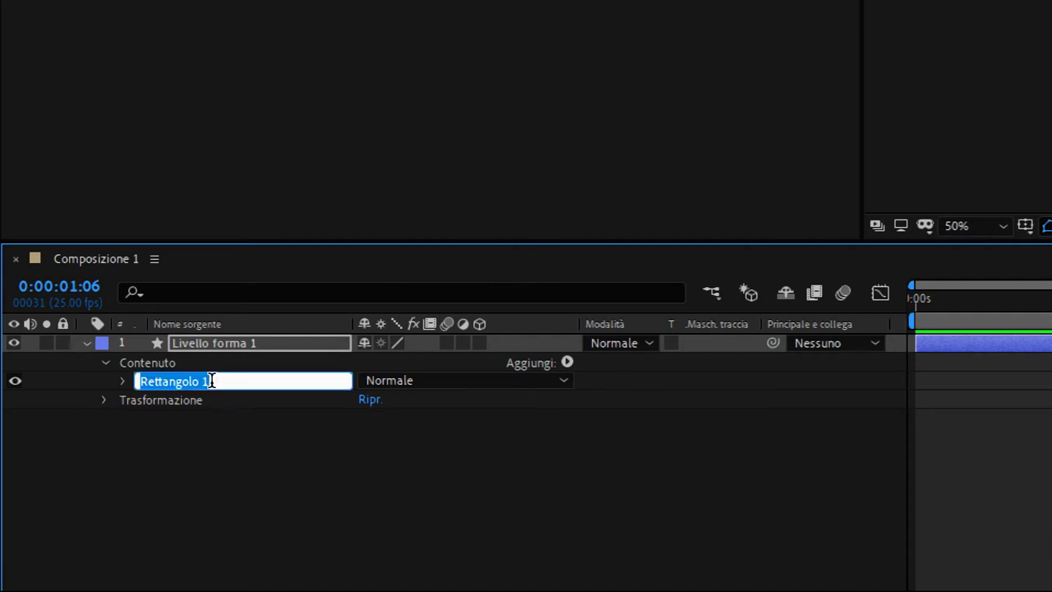
type("Prima Forme")
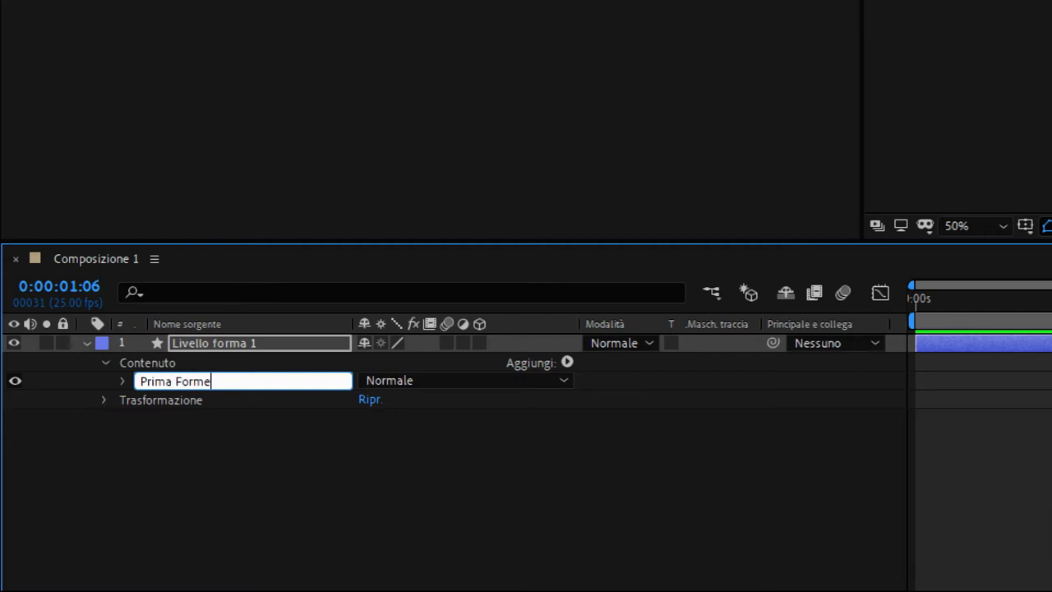
key("Return")
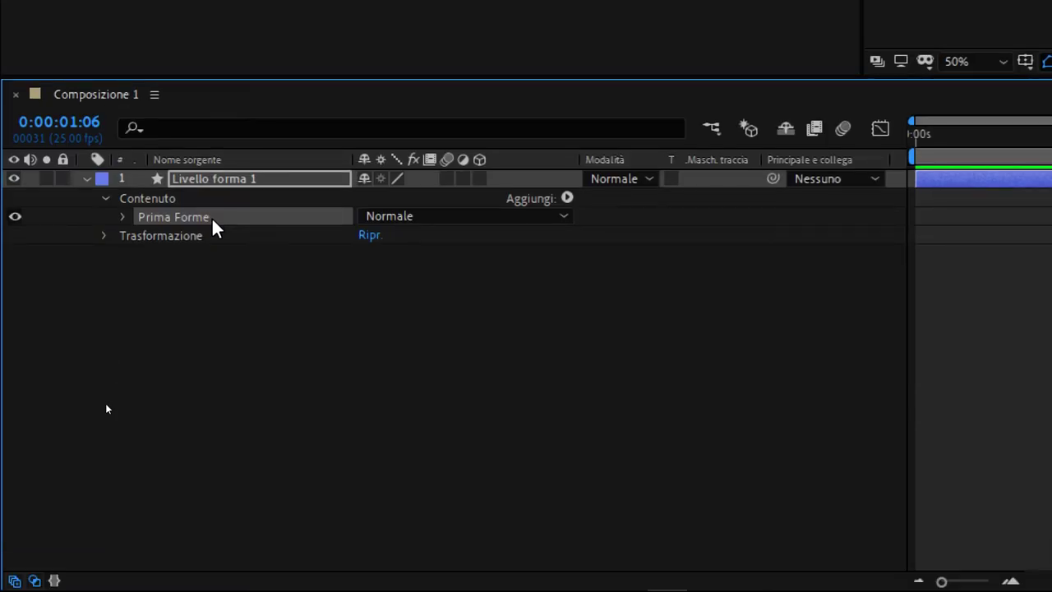
left_click(123, 217)
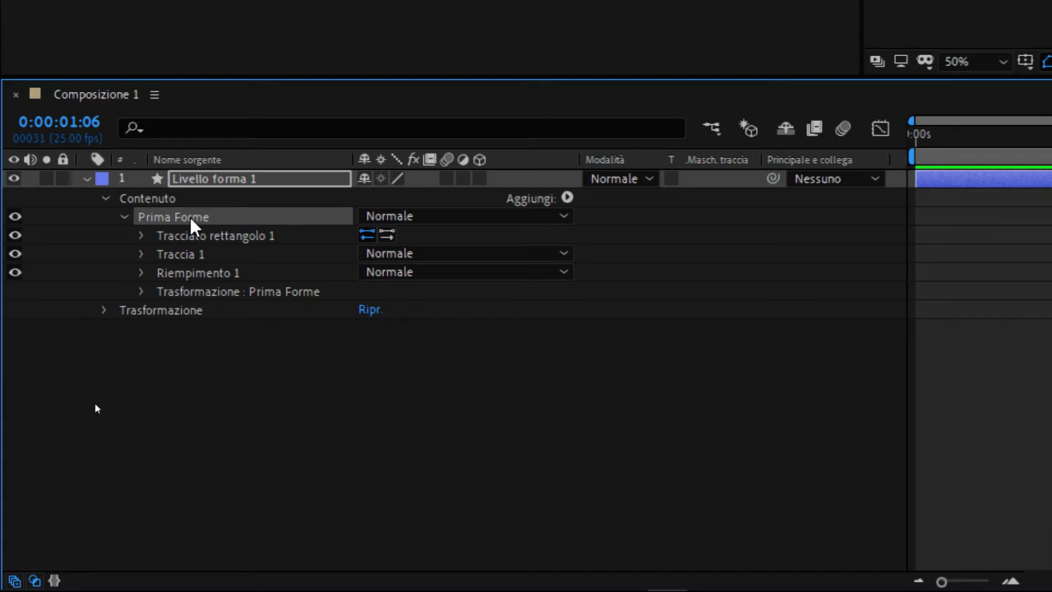
Correct the group name from 'Prima Forme' to 'Prima Forma'.
key("Return")
key("BackSpace")
type("a")
key("Return")
Expand the group's Tracciato rettangolo 1, Traccia 1, Riempimento 1 and Trasformazione properties.
left_click(144, 236)
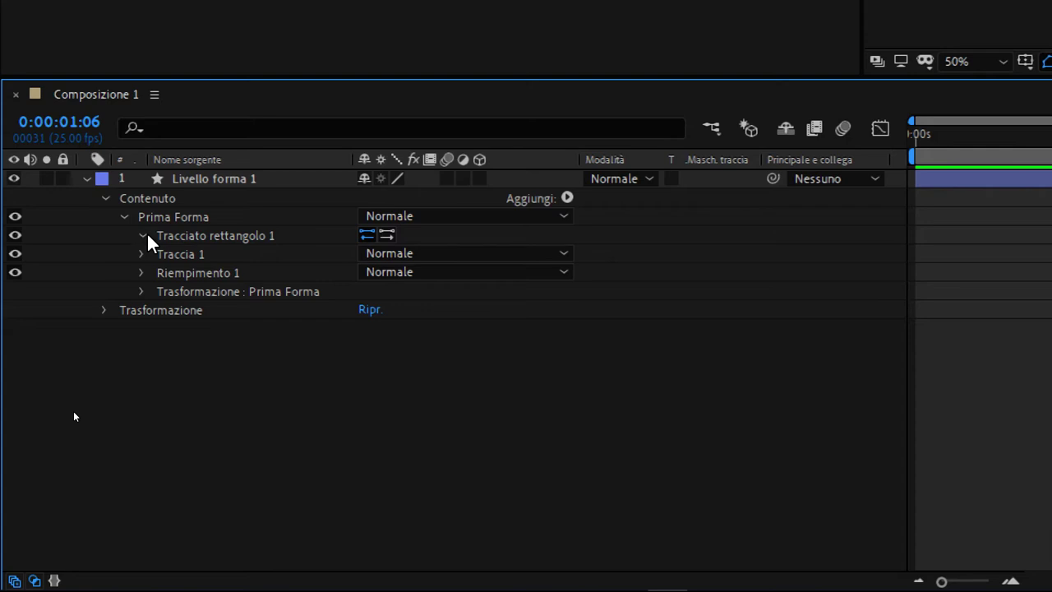
left_click(142, 310)
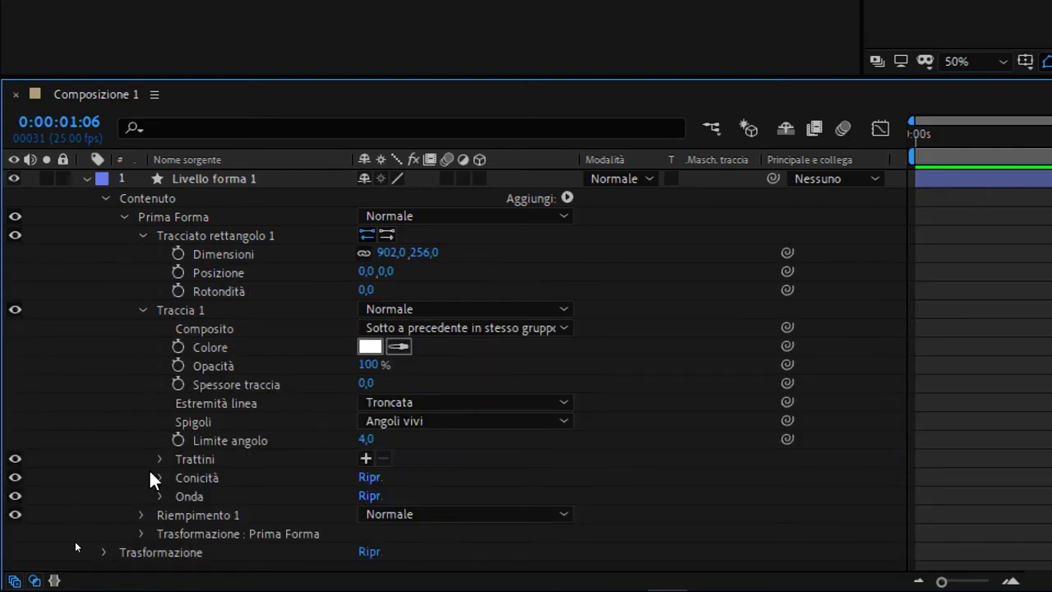
left_click(141, 514)
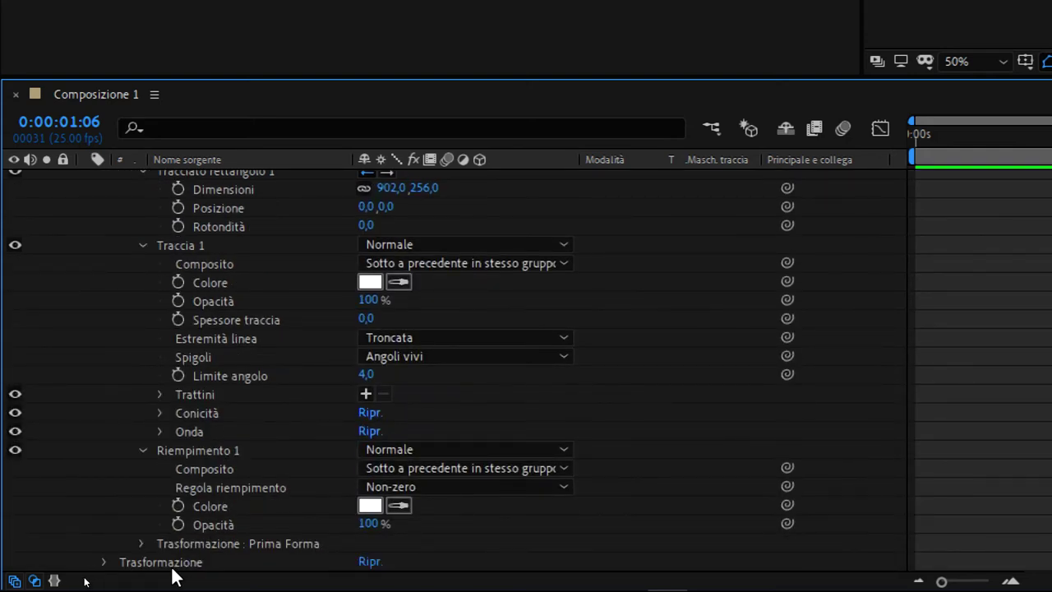
left_click(140, 543)
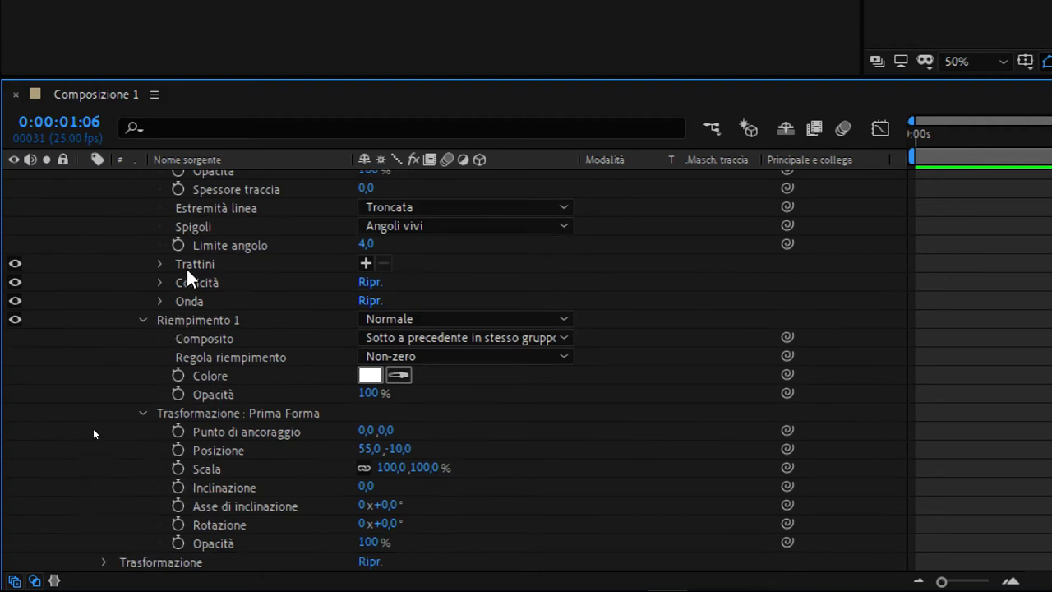
scroll(187, 272, "up", 3)
scroll(187, 271, "up", 2)
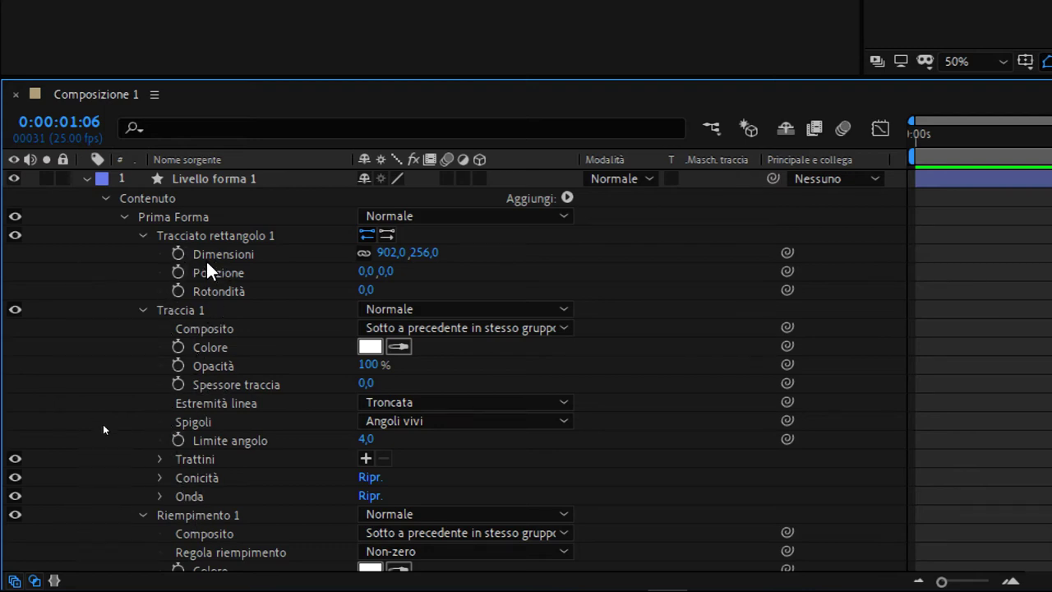
Twirl open the stroke's Conicità and Onda settings.
left_click(159, 477)
scroll(161, 509, "down", 1)
scroll(197, 340, "down", 5)
left_click(166, 299)
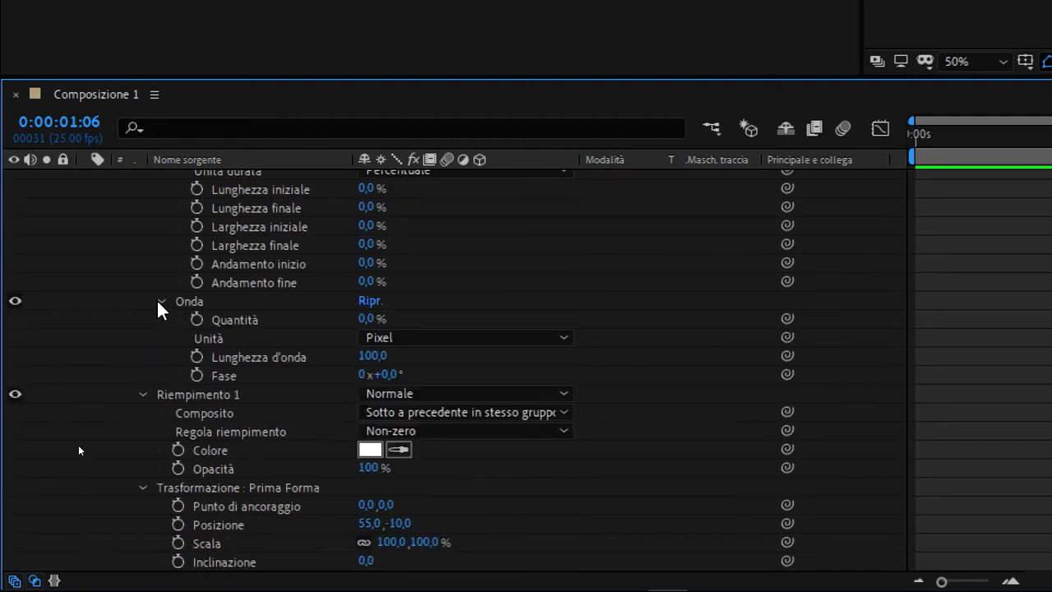
scroll(205, 415, "up", 2)
scroll(212, 417, "up", 3)
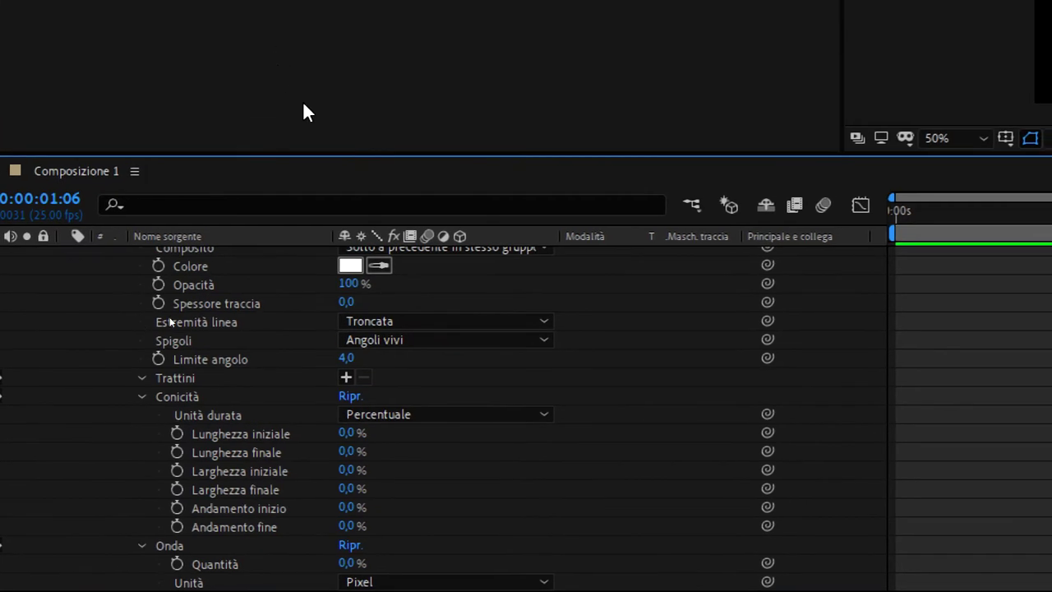
scroll(266, 438, "up", 5)
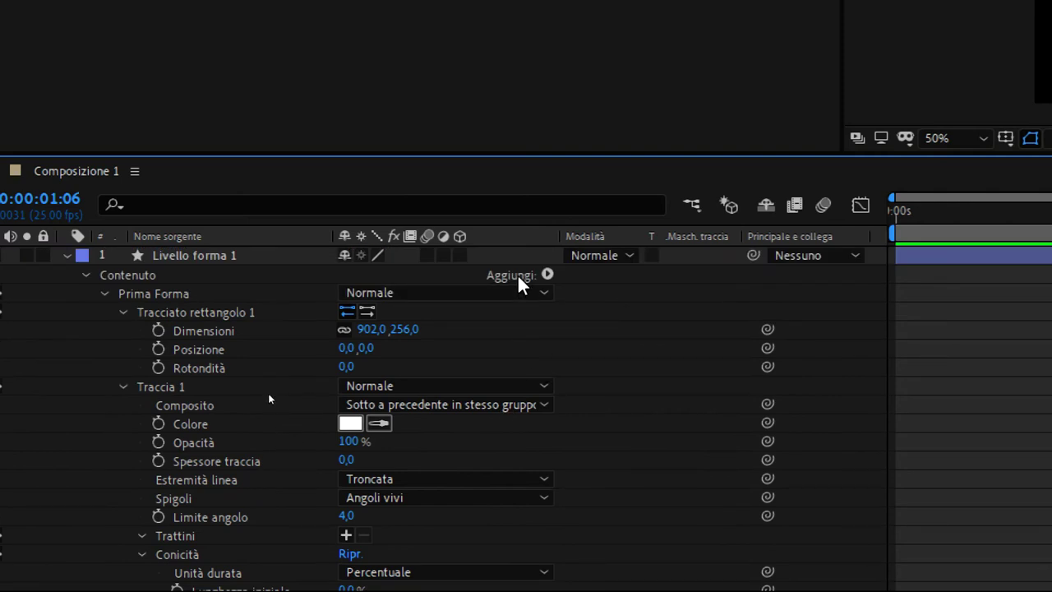
left_click(547, 274)
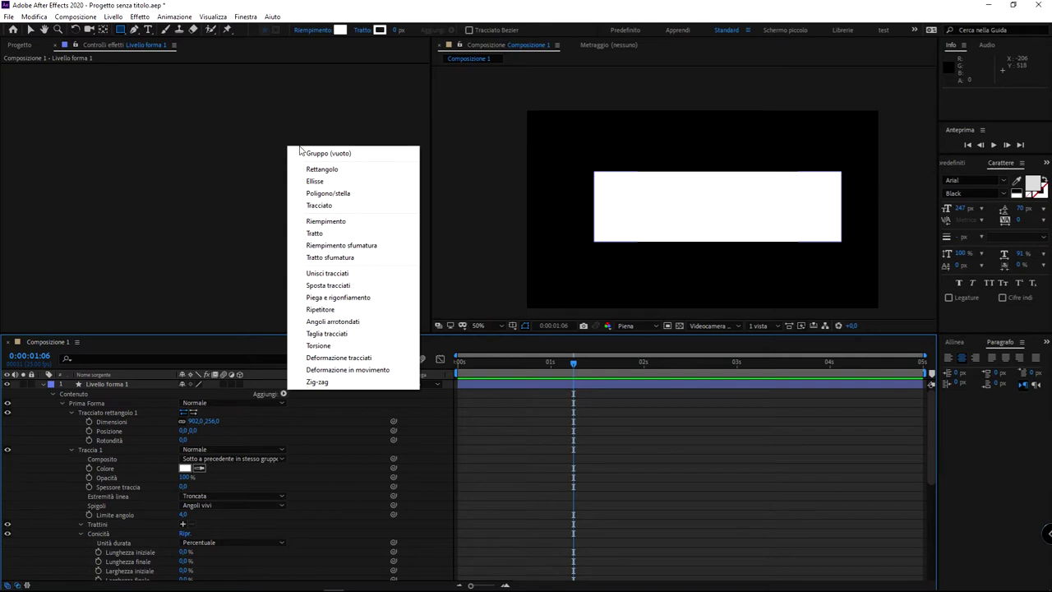
Draw a closed five-point path with the Pen tool on the composition.
left_click(225, 109)
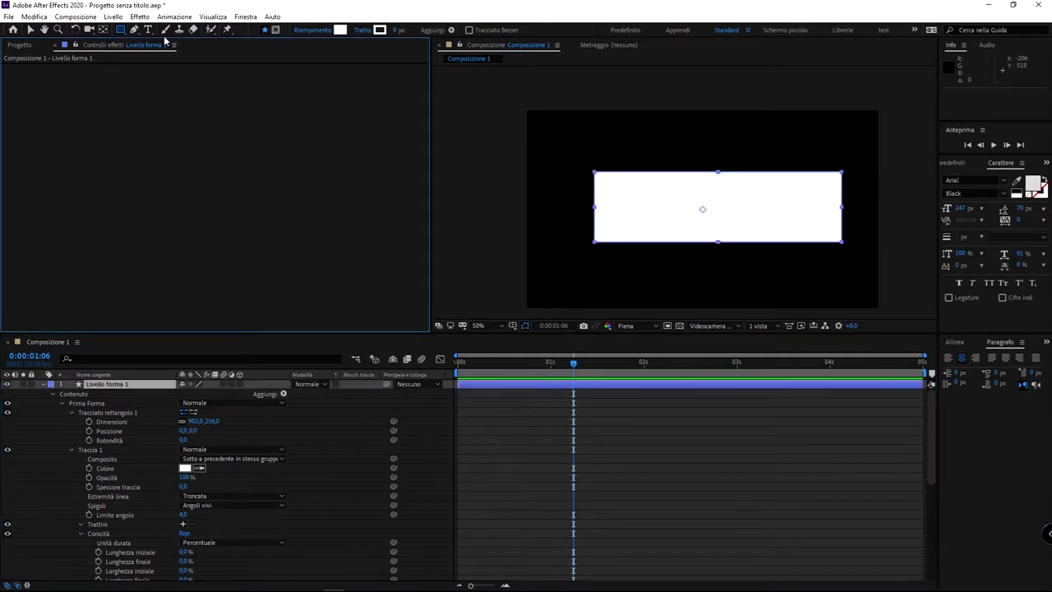
left_click(134, 30)
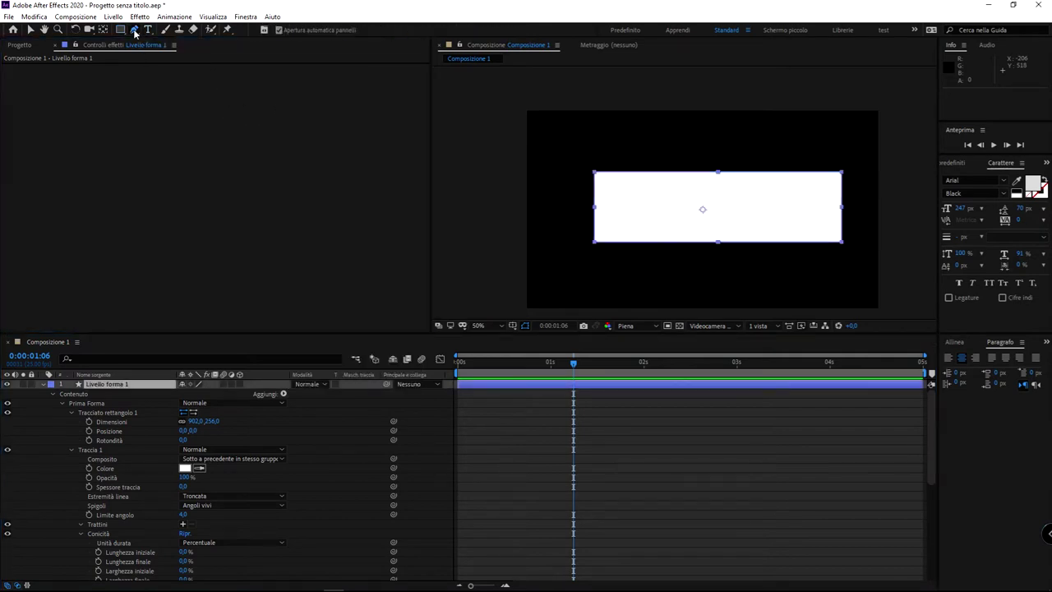
left_click(576, 134)
left_click(561, 173)
left_click(561, 207)
left_click(625, 148)
left_click(623, 120)
left_click(576, 135)
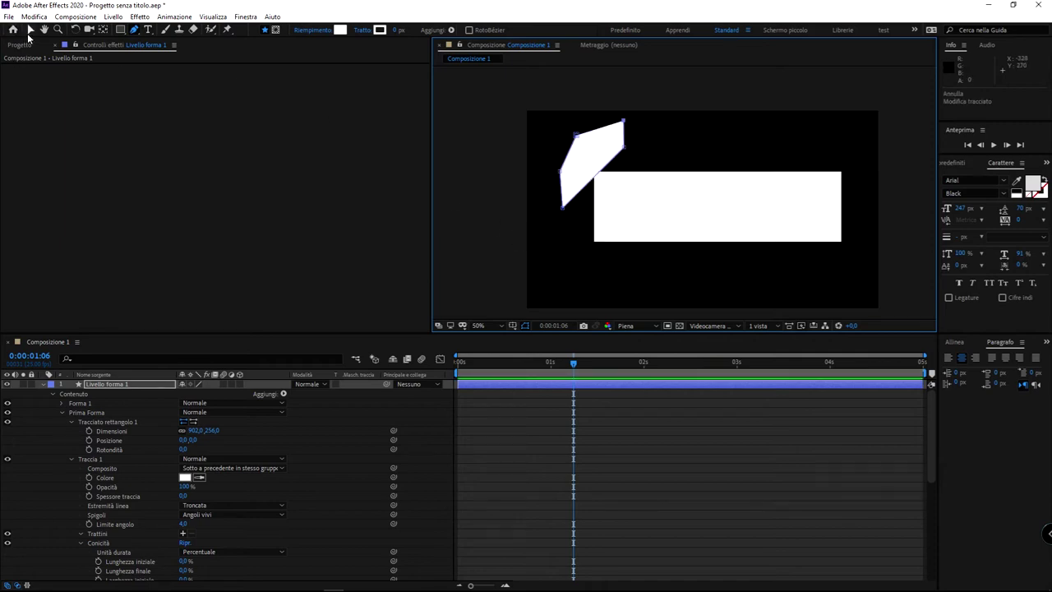
Switch to the Selection tool and undo the pen-drawn path with Ctrl+Z.
left_click(30, 30)
key("ctrl+z")
key("ctrl+z")
key("ctrl+z")
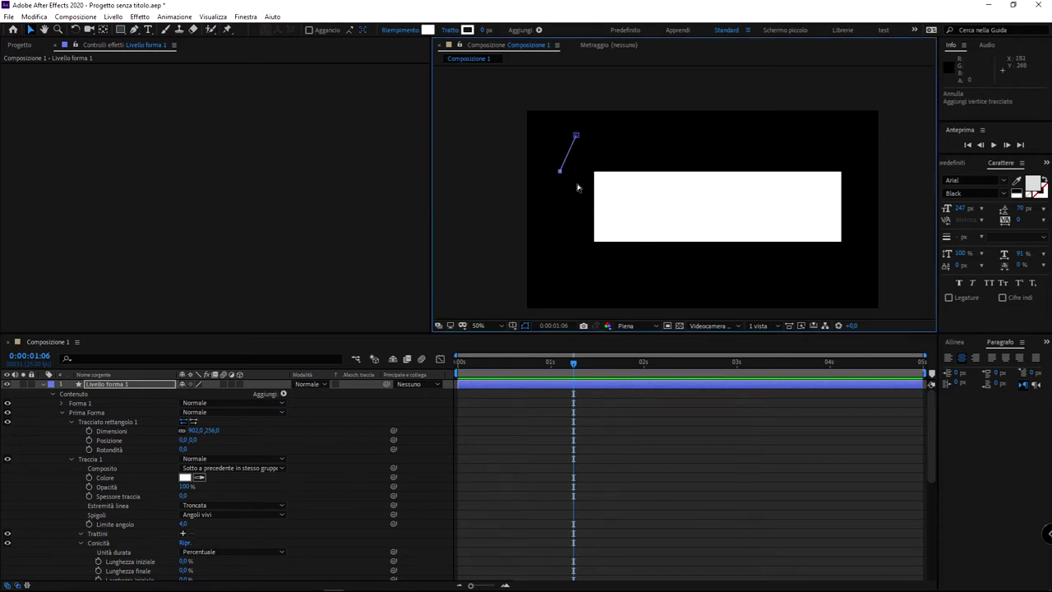
key("ctrl+z")
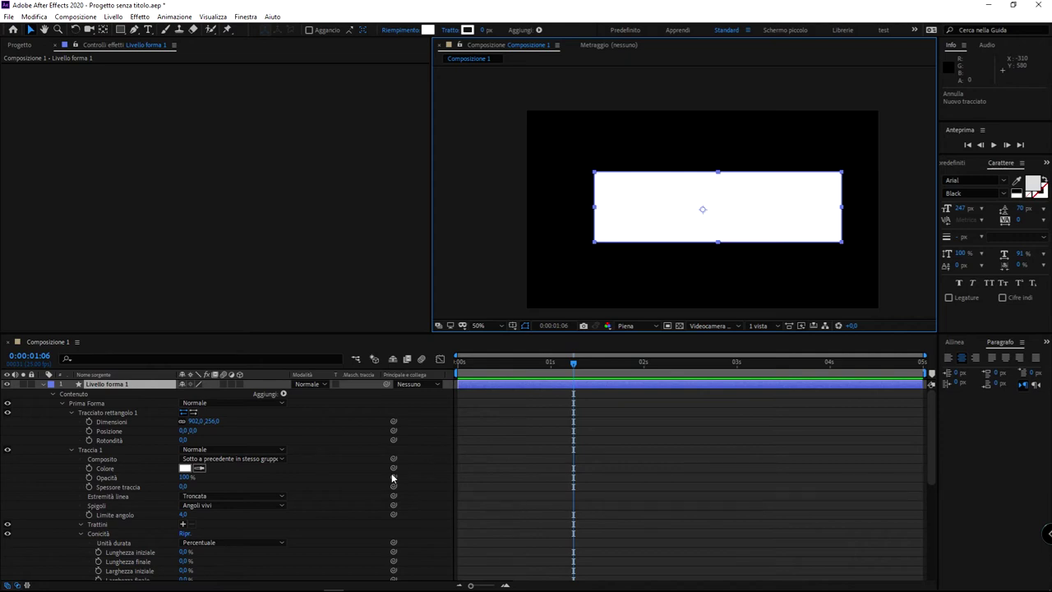
Select the Colore property under Prima Forma's Riempimento 1 fill.
left_click(307, 493)
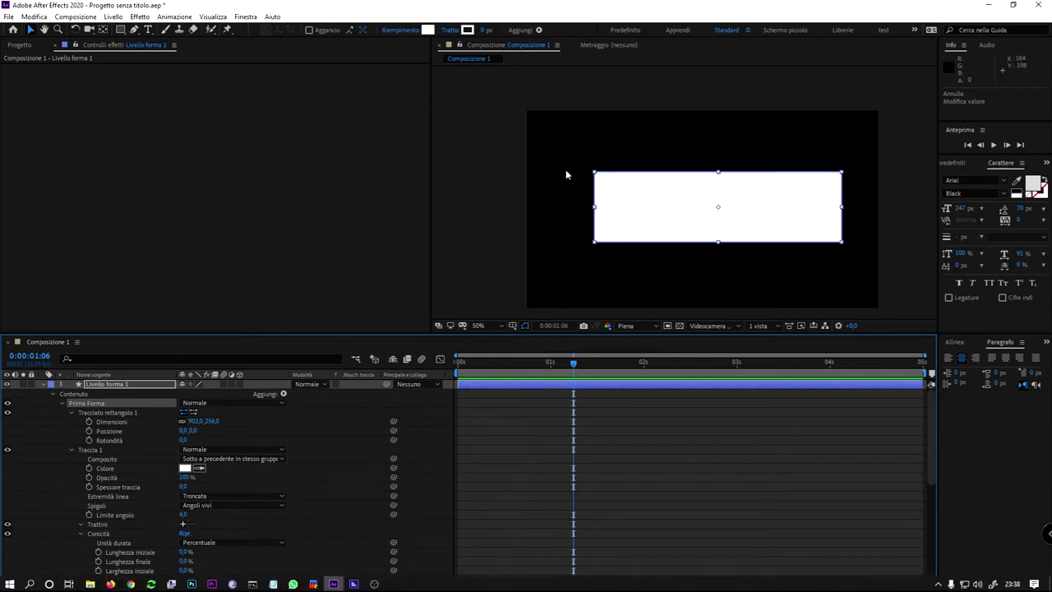
scroll(187, 468, "down", 5)
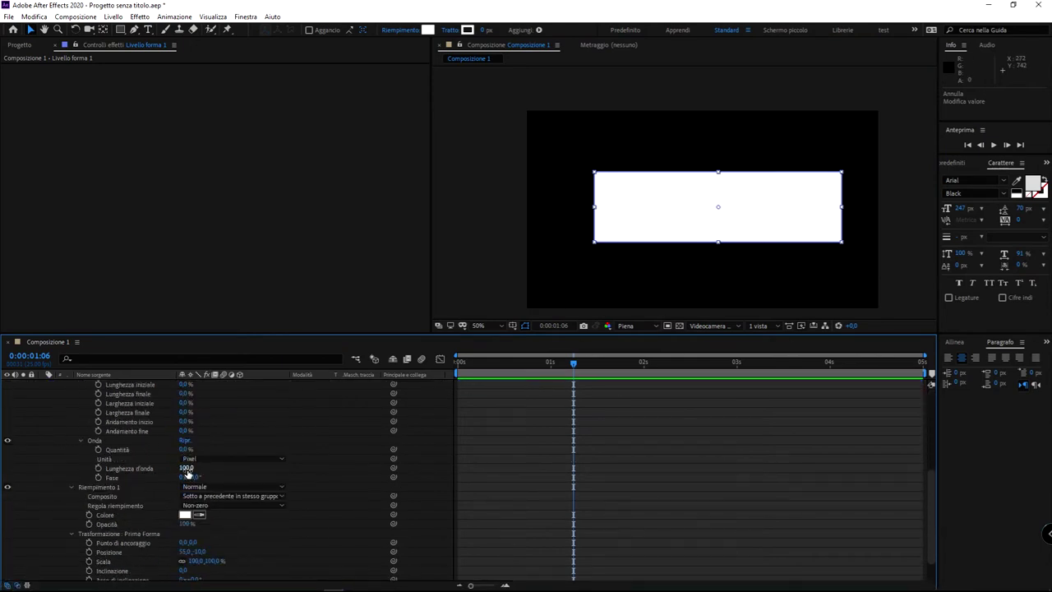
scroll(187, 471, "down", 2)
left_click(105, 482)
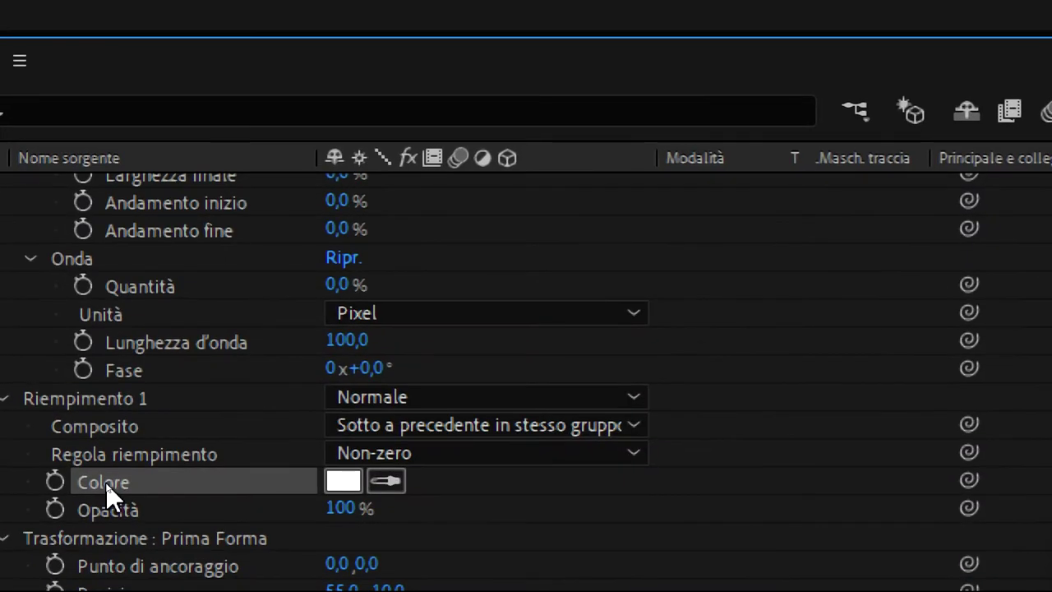
left_click(282, 399)
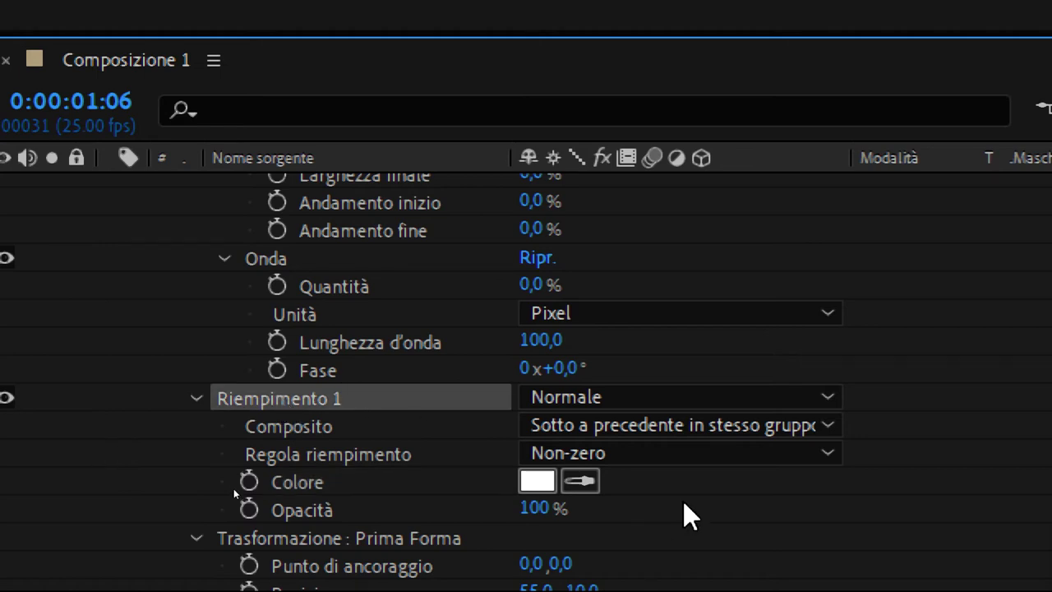
left_click(345, 485)
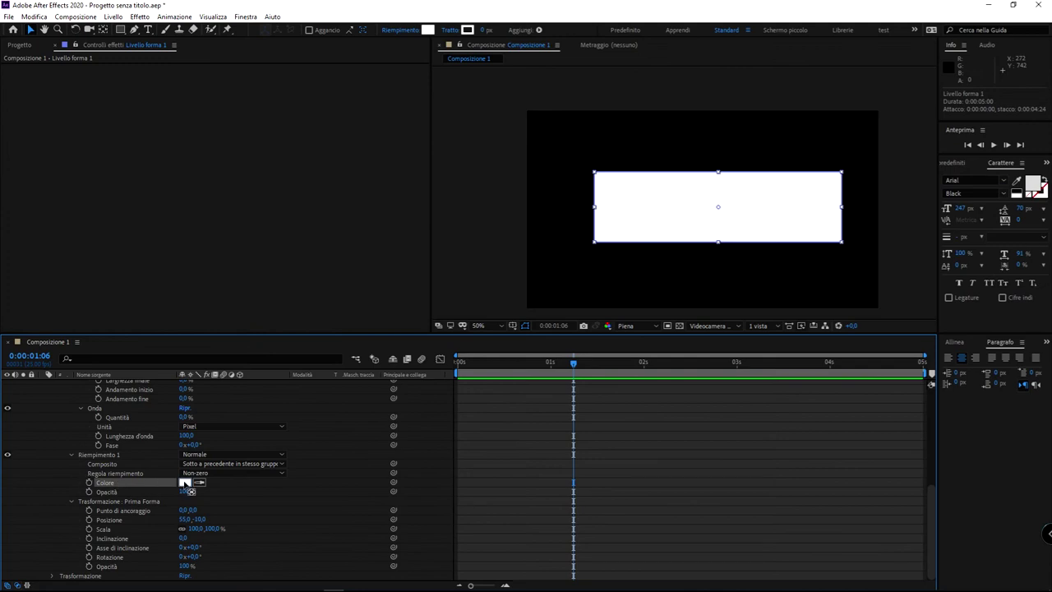
Try a red fill colour, then revert the fill to white.
left_click(186, 482)
left_click(291, 124)
left_click(292, 96)
left_click(394, 97)
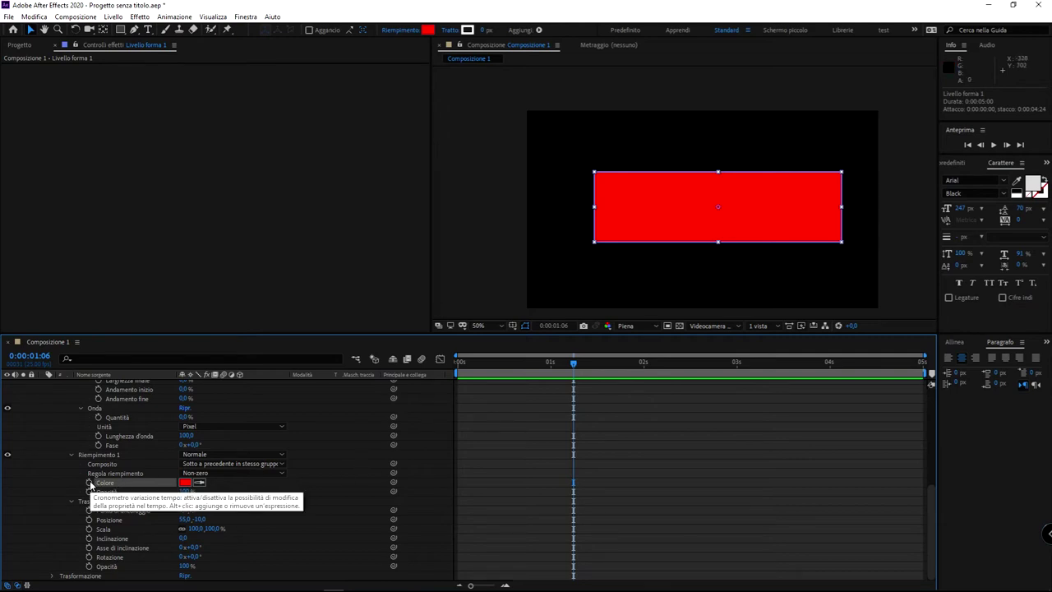
left_click(204, 478)
left_click(201, 481)
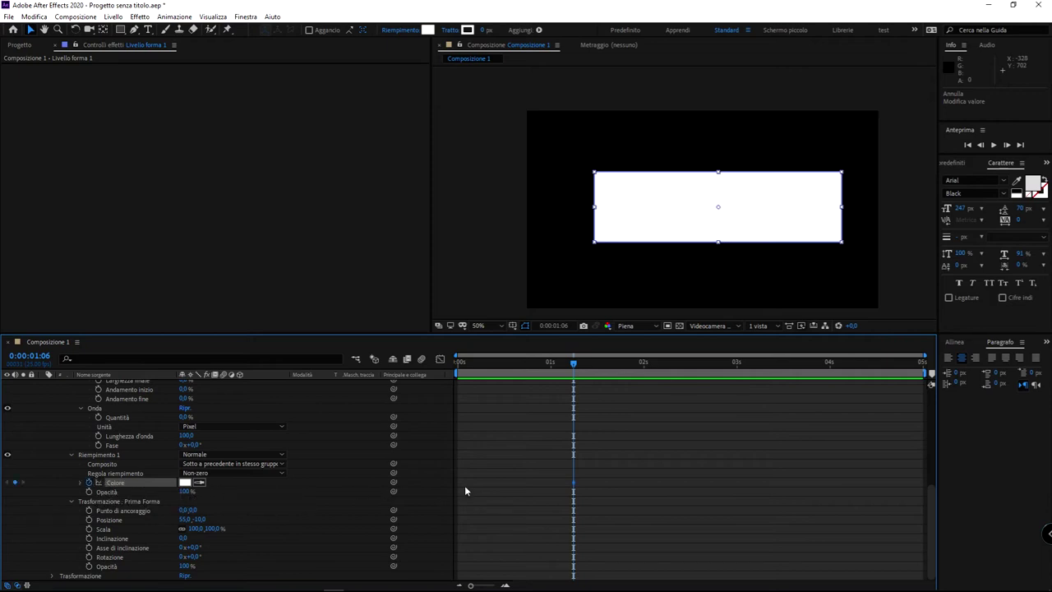
left_click_drag(608, 461, 546, 495)
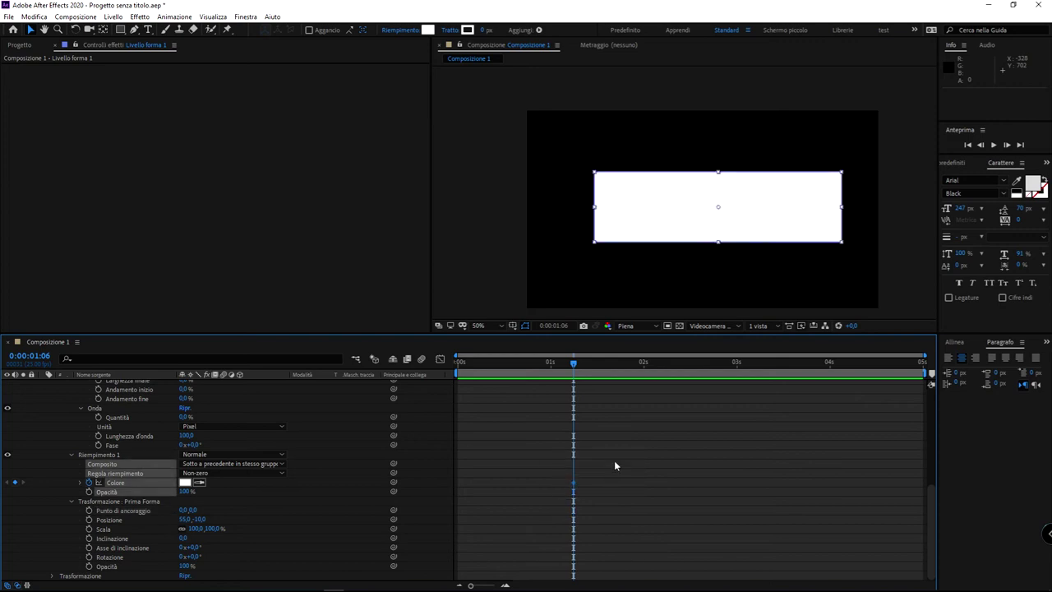
At 0:00:02:18, set the fill colour to green 2AFF00 and preview the colour animation.
left_click_drag(622, 362, 711, 361)
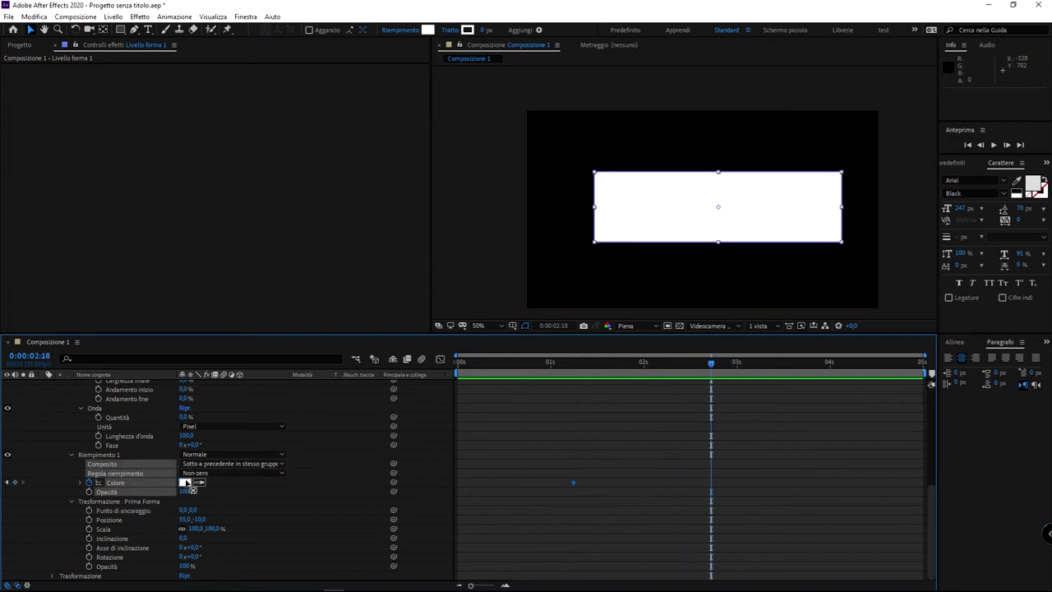
left_click(185, 483)
left_click_drag(277, 169, 293, 96)
left_click_drag(306, 233, 305, 192)
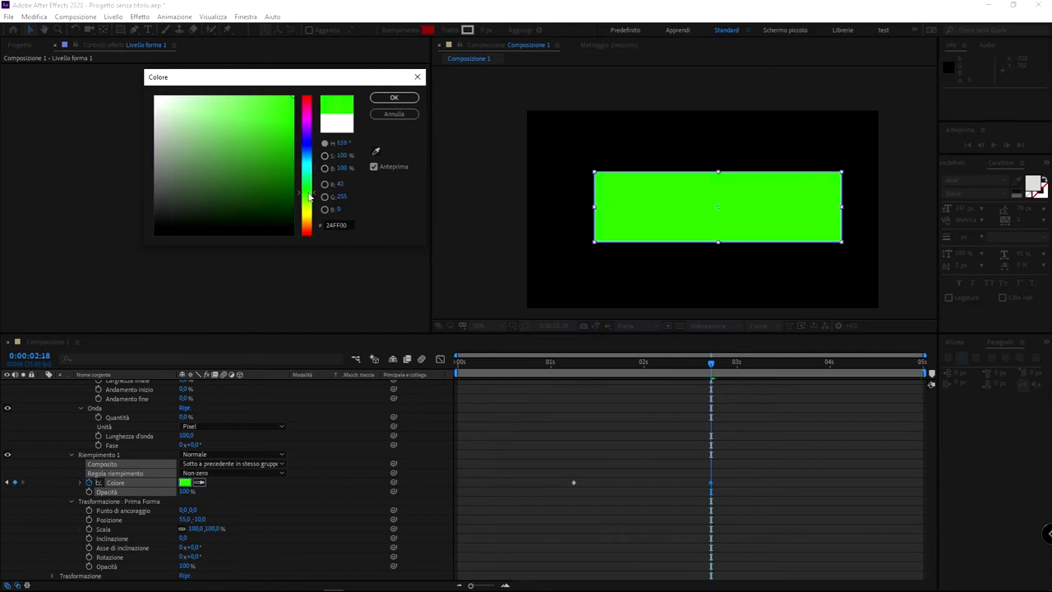
left_click(393, 97)
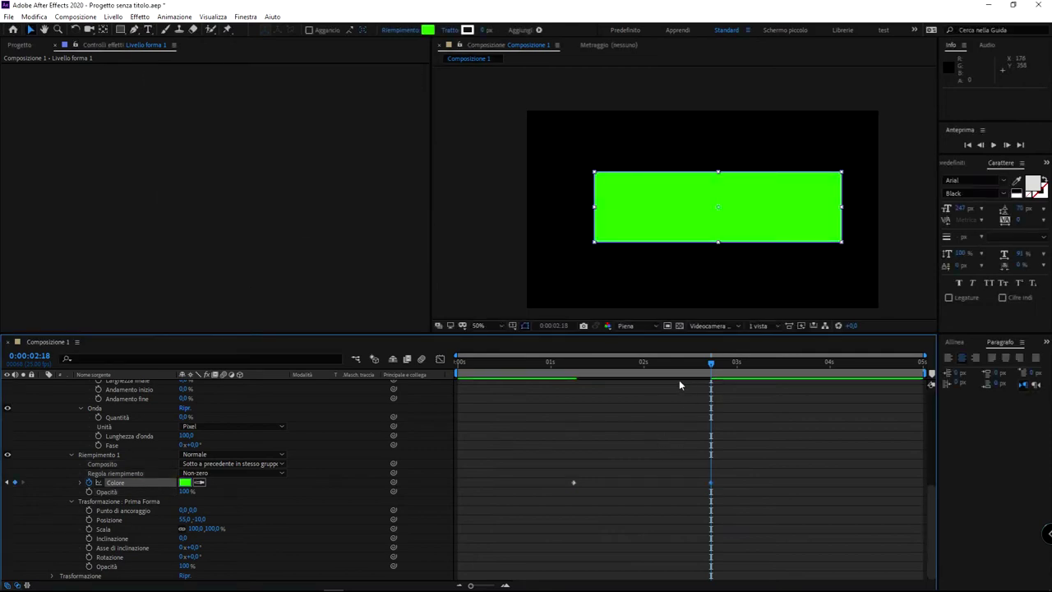
key("space")
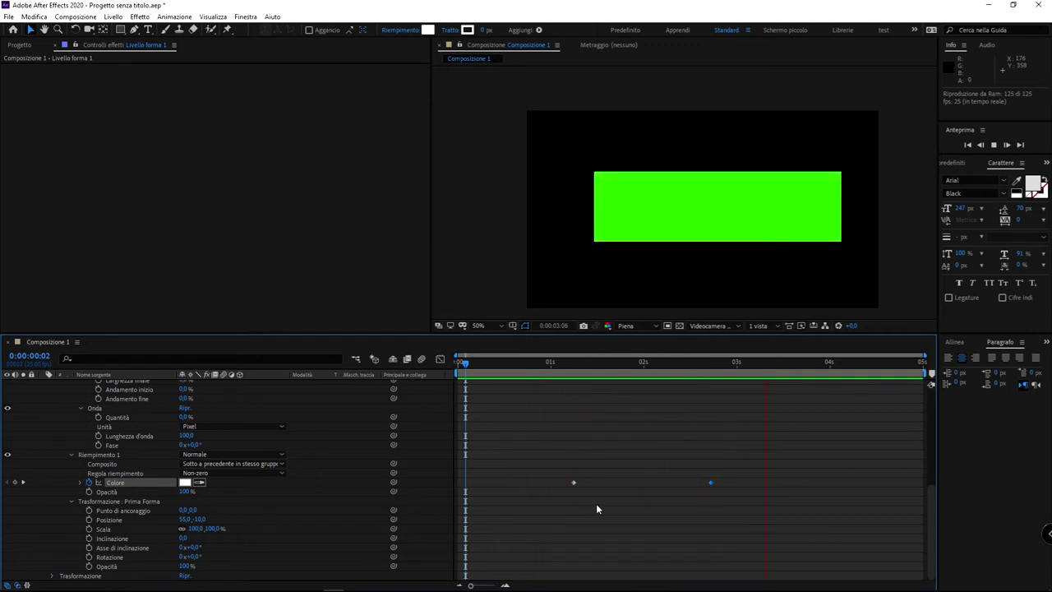
left_click(553, 362)
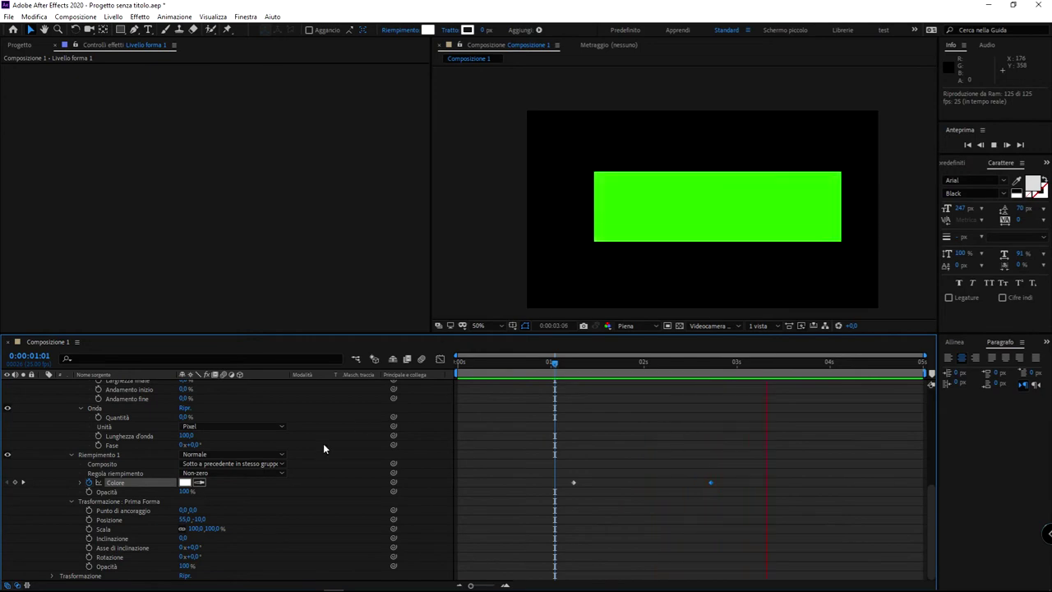
key("space")
scroll(146, 446, "up", 4)
key("space")
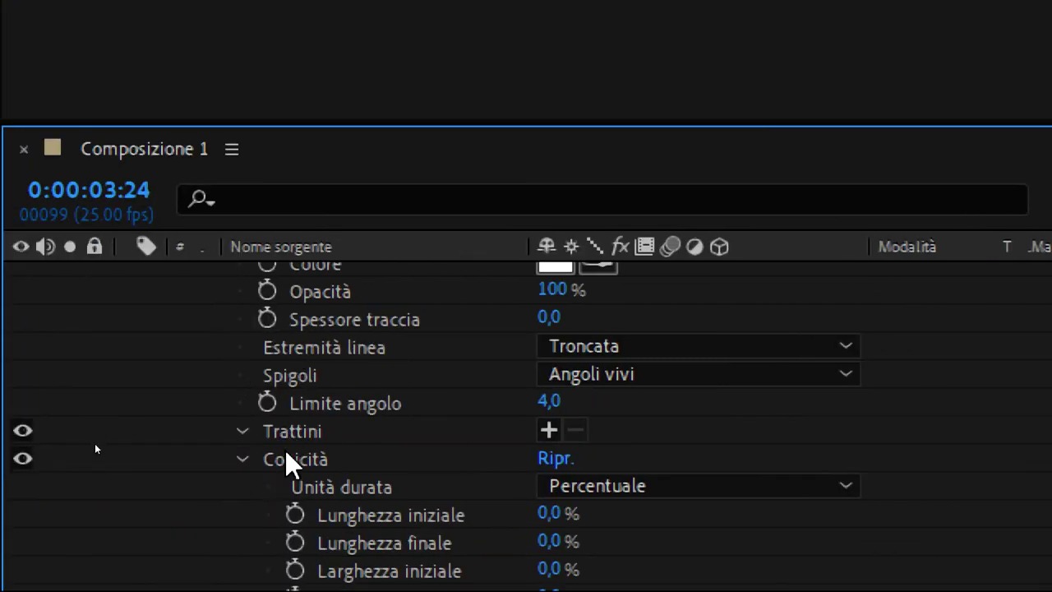
scroll(366, 408, "up", 4)
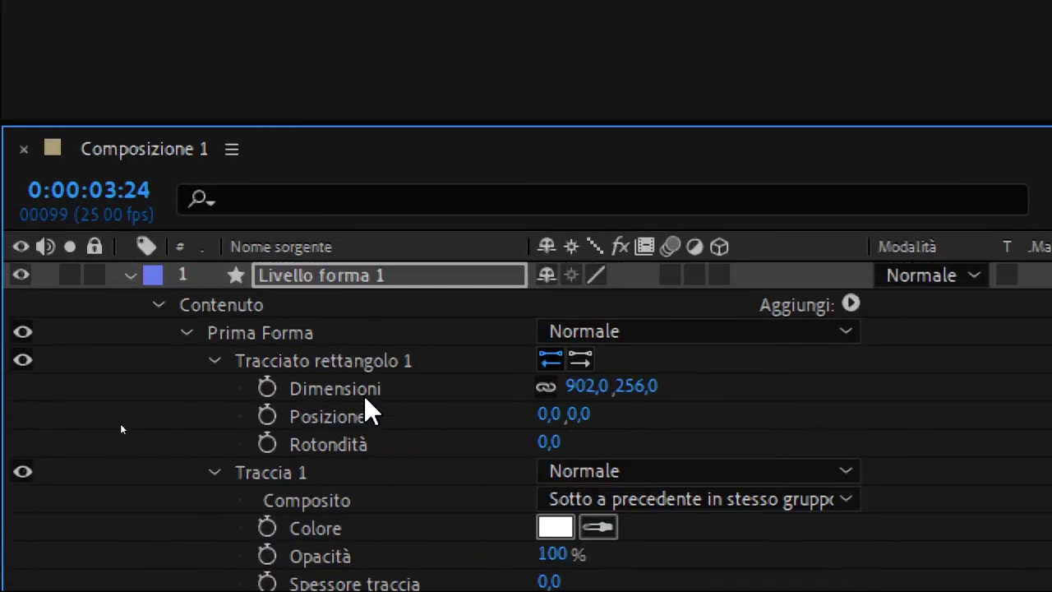
scroll(371, 472, "down", 1)
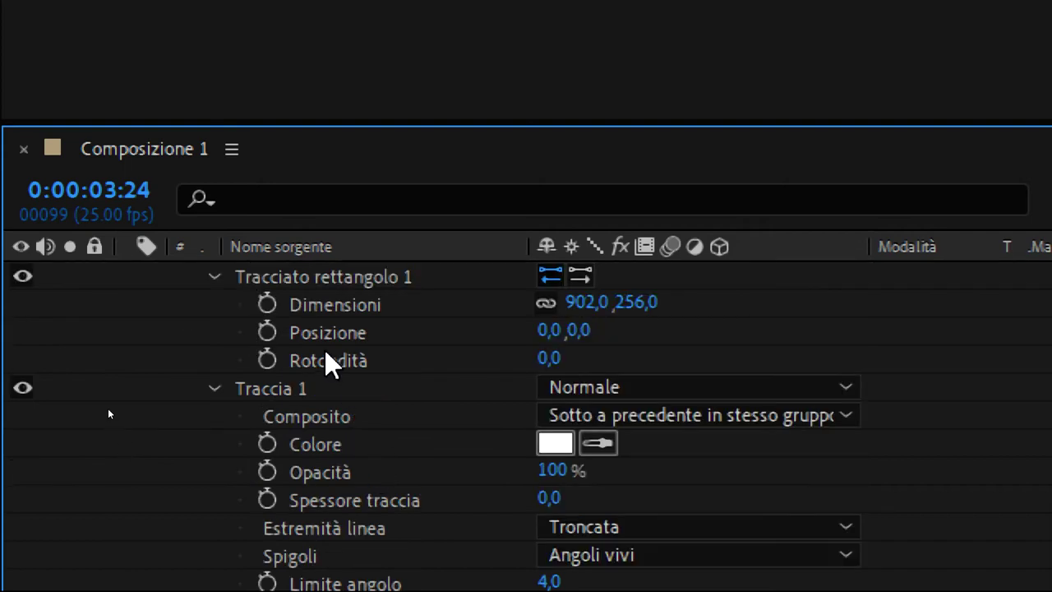
scroll(340, 500, "down", 2)
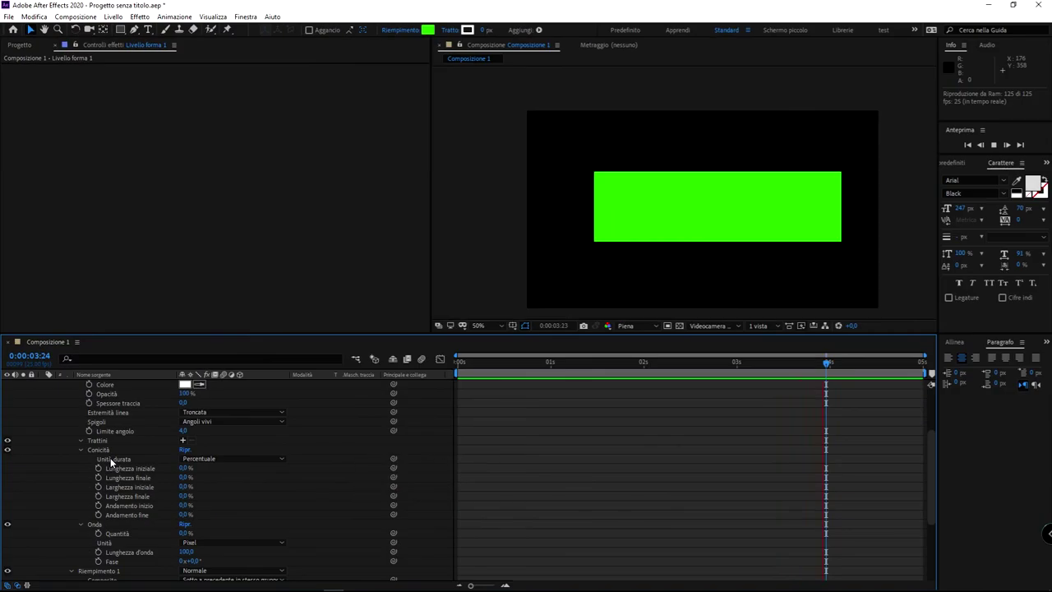
key("space")
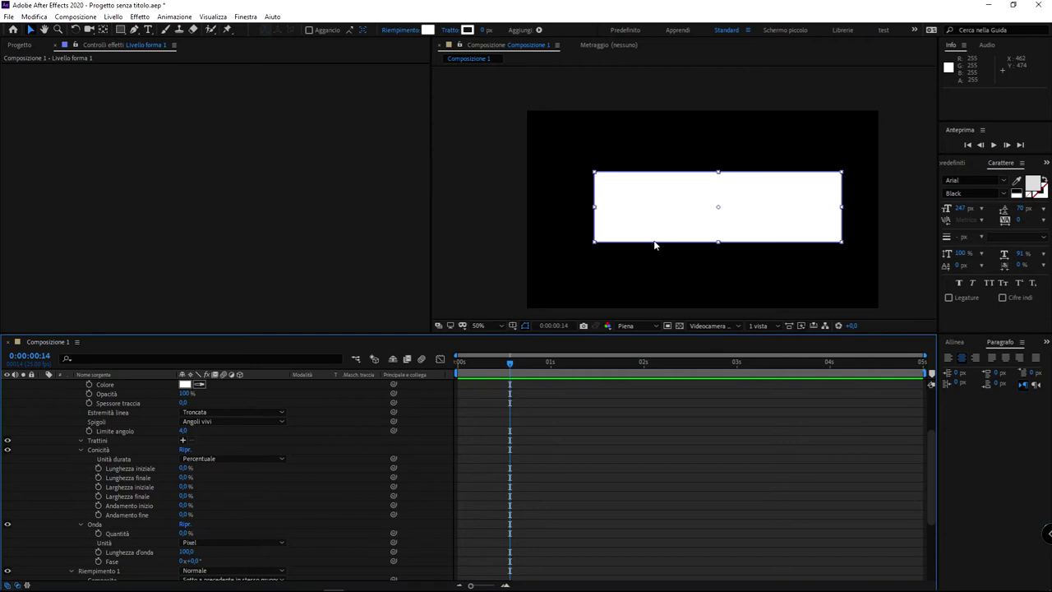
Drag the rectangle's handles to reshape it into a narrower, centred box.
left_click_drag(672, 225, 664, 245)
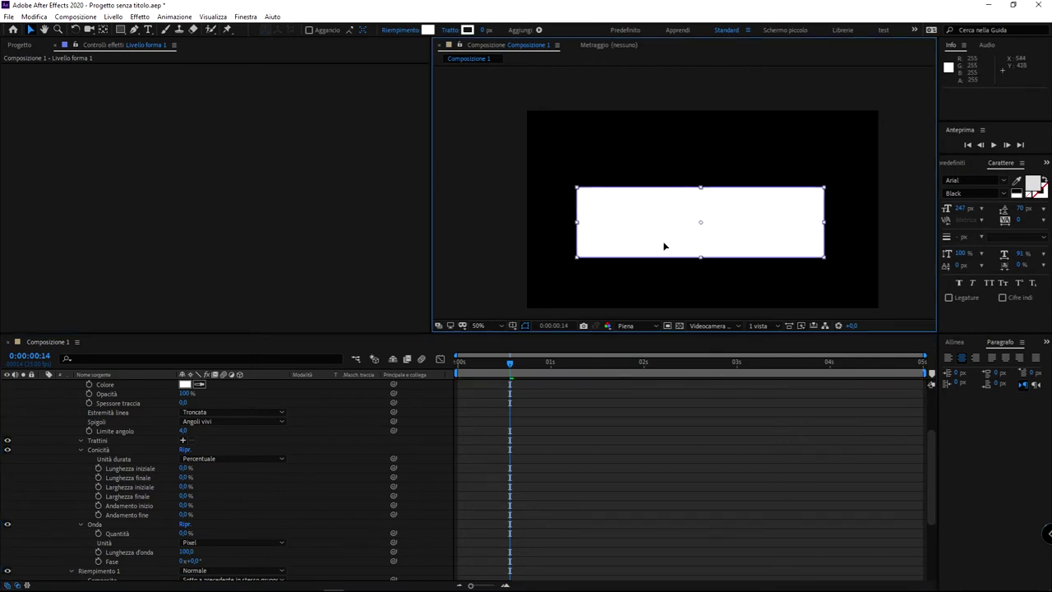
mouse_move(578, 188)
left_mouse_down()
mouse_move(650, 214)
mouse_move(646, 166)
left_mouse_up()
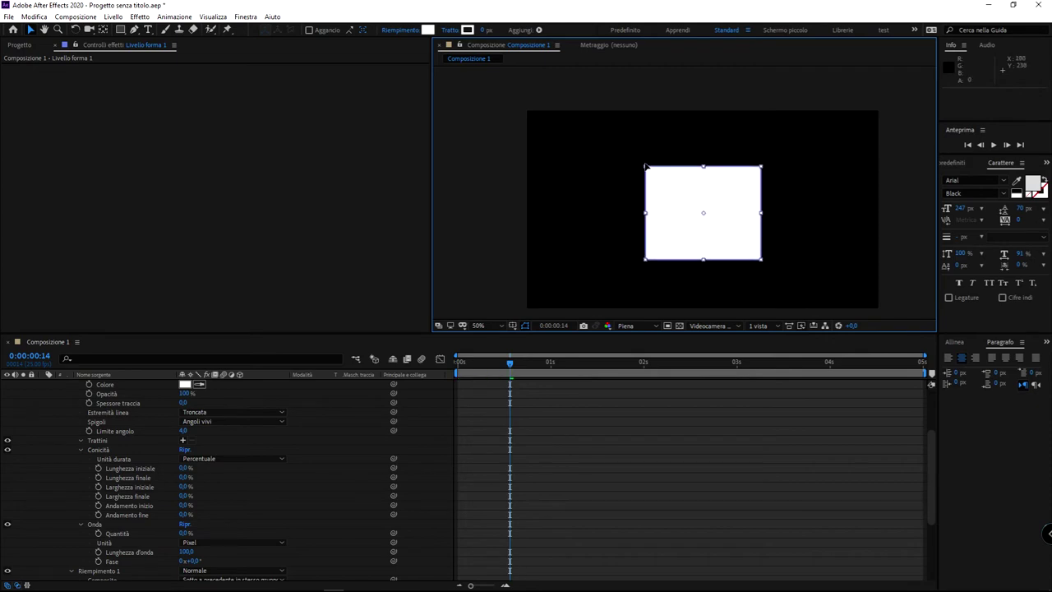
left_click_drag(645, 166, 615, 177)
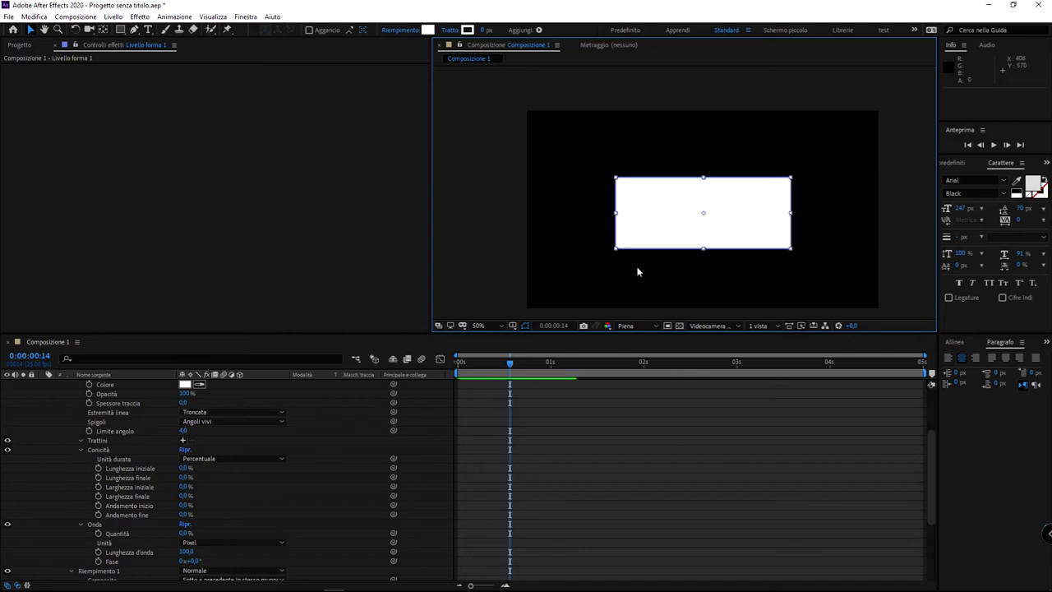
left_click(639, 270)
left_click(675, 237)
Collapse Tracciato rettangolo 1, Traccia 1, Riempimento 1 and Trasformazione in the Timeline.
scroll(121, 436, "up", 3)
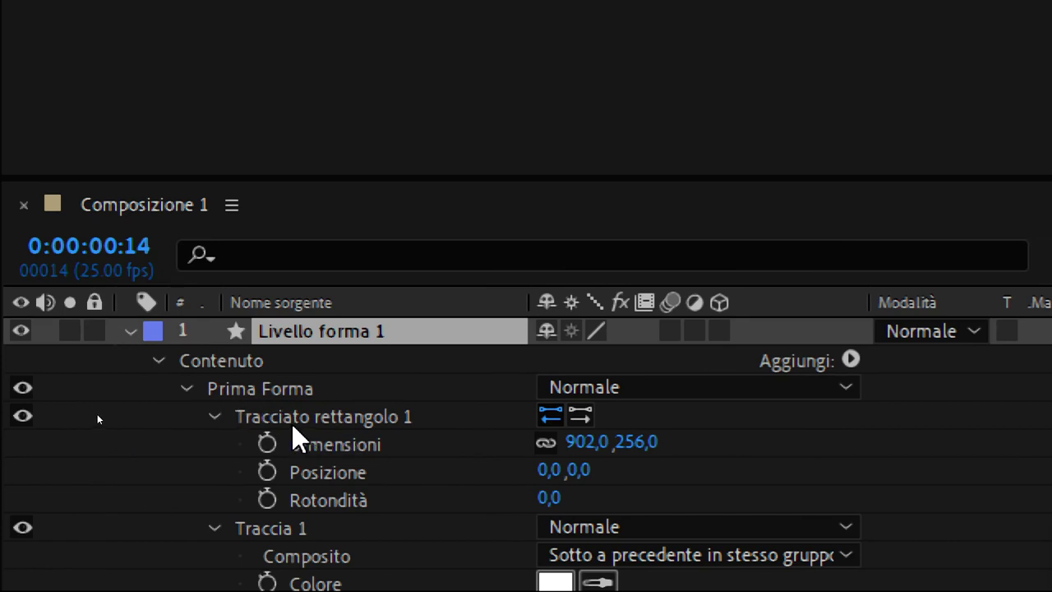
left_click(327, 421)
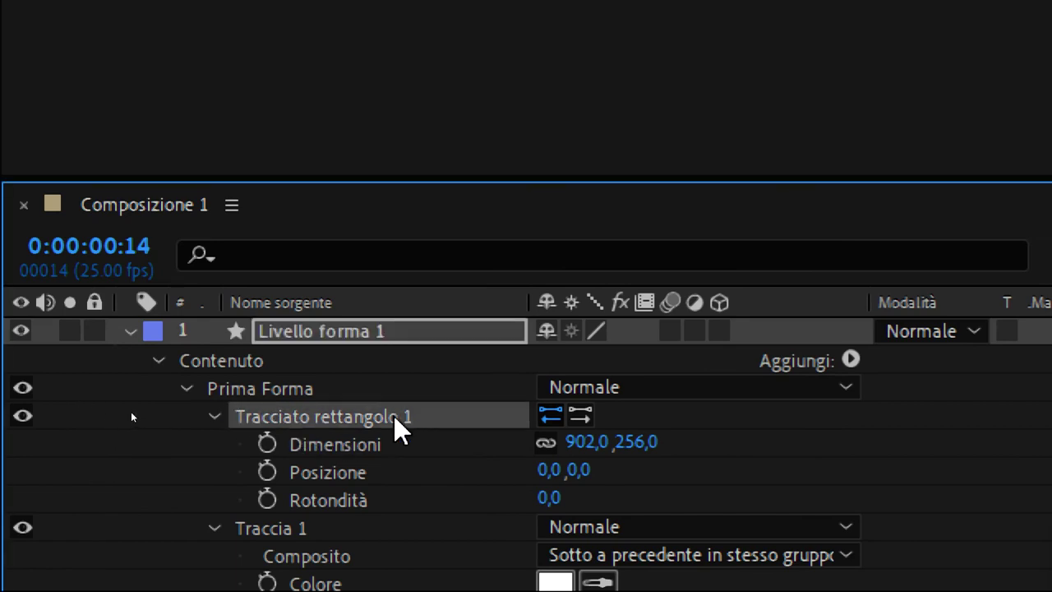
left_click(216, 417)
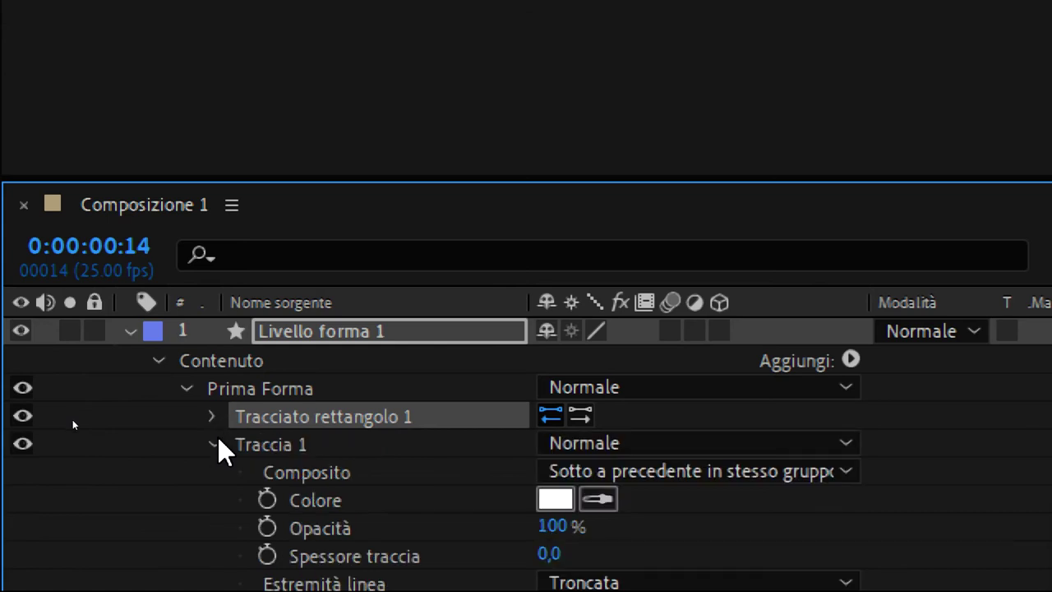
left_click(212, 444)
left_click(215, 472)
left_click(215, 500)
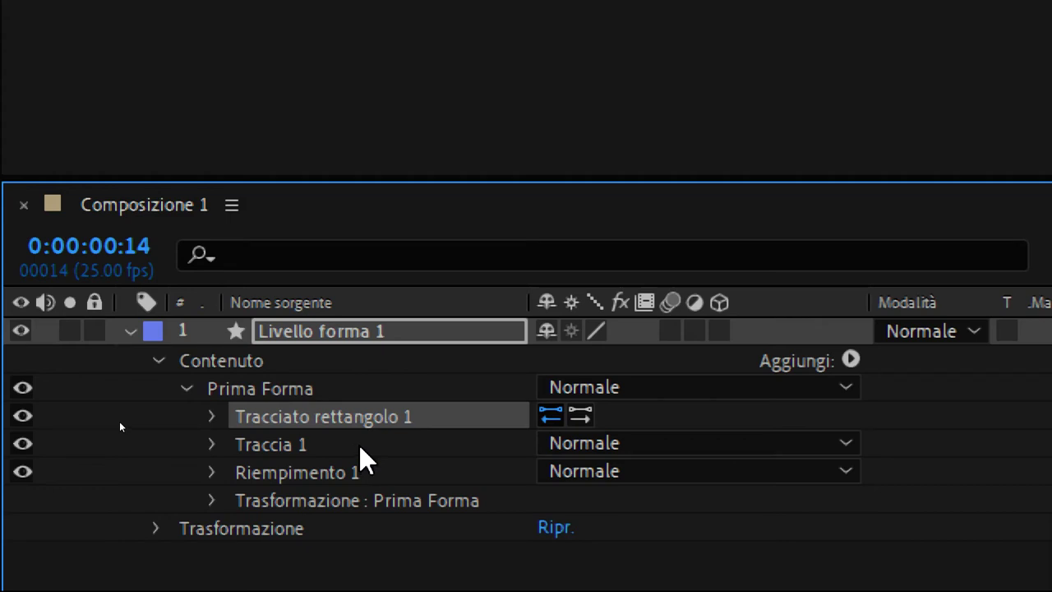
Convert Tracciato rettangolo 1 with Converti in tracciato Bezier, making it Tracciato 1.
right_click(275, 417)
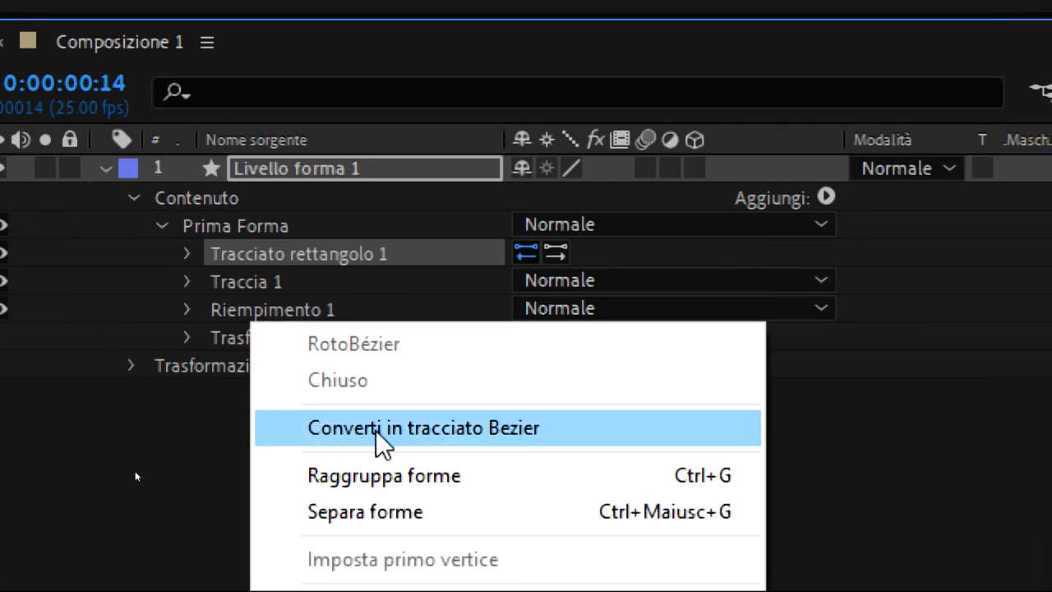
left_click(575, 436)
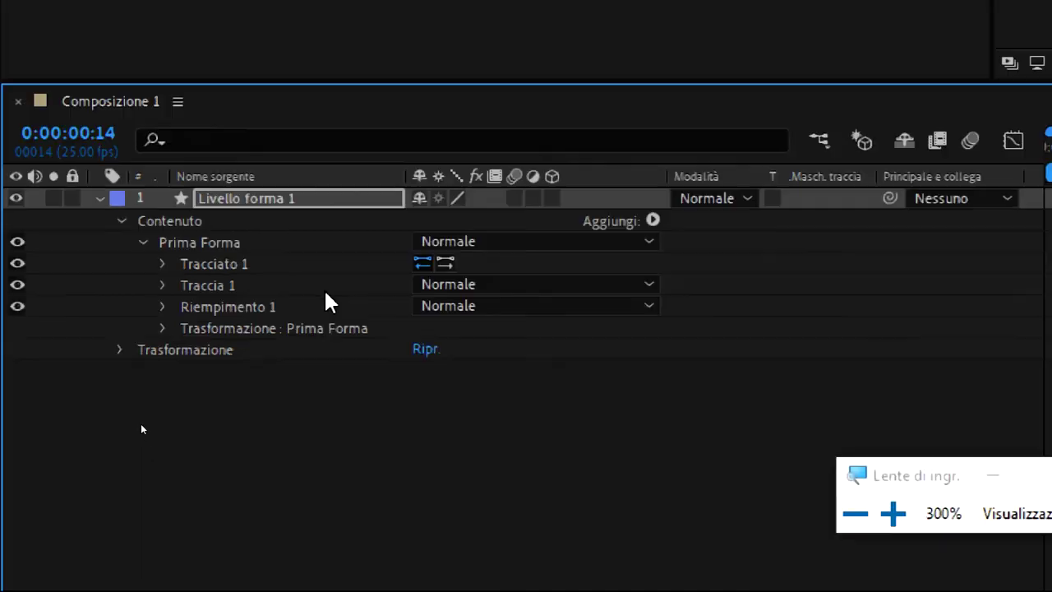
key("super+minus")
key("super+minus")
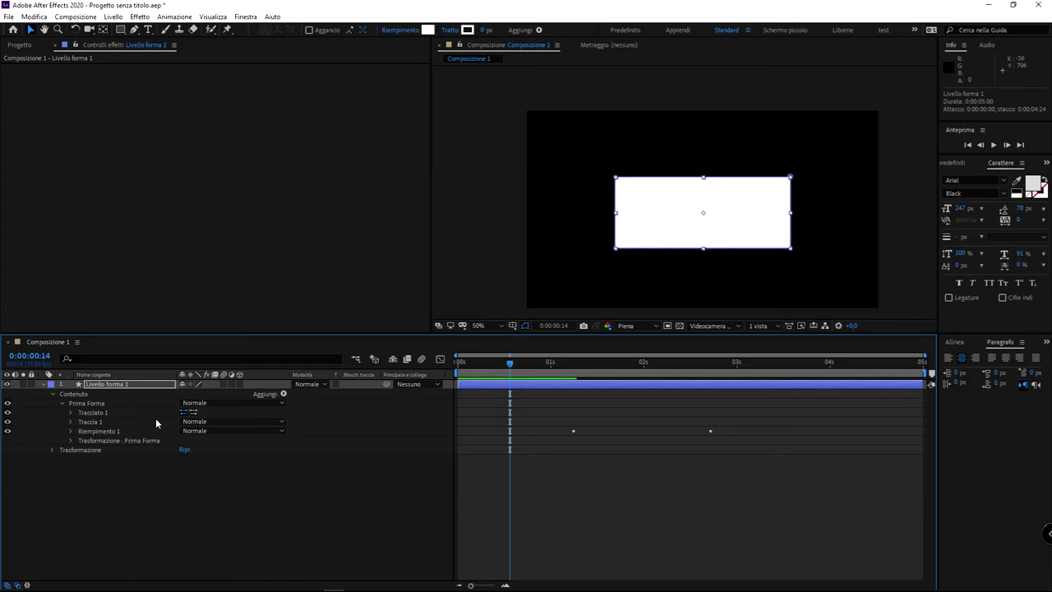
key("super+plus")
key("super+plus")
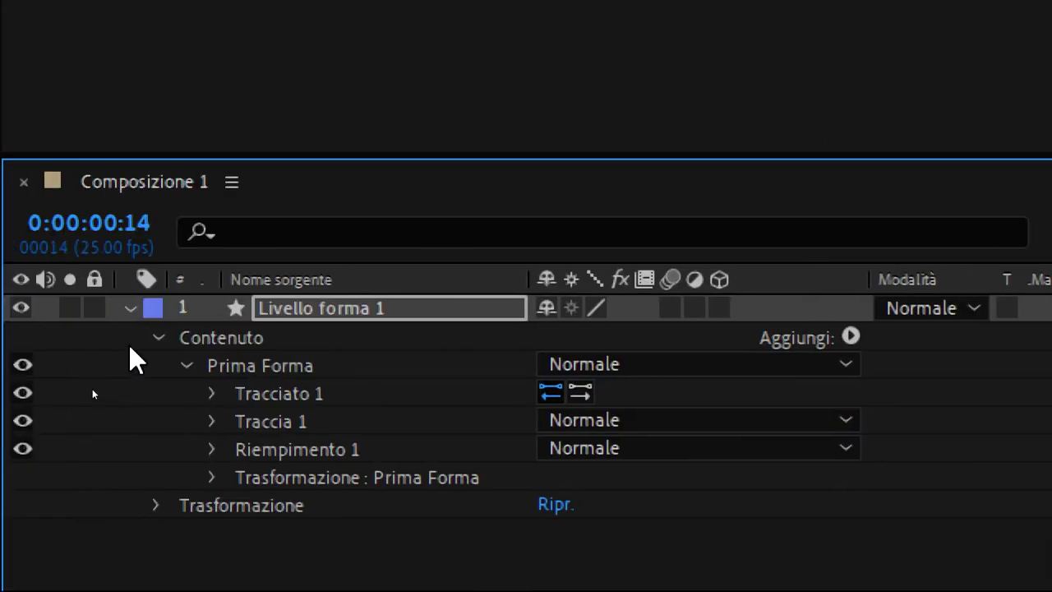
Reveal and select the Tracciato property under Tracciato 1, then deselect and pick the Pen tool.
left_click(303, 396)
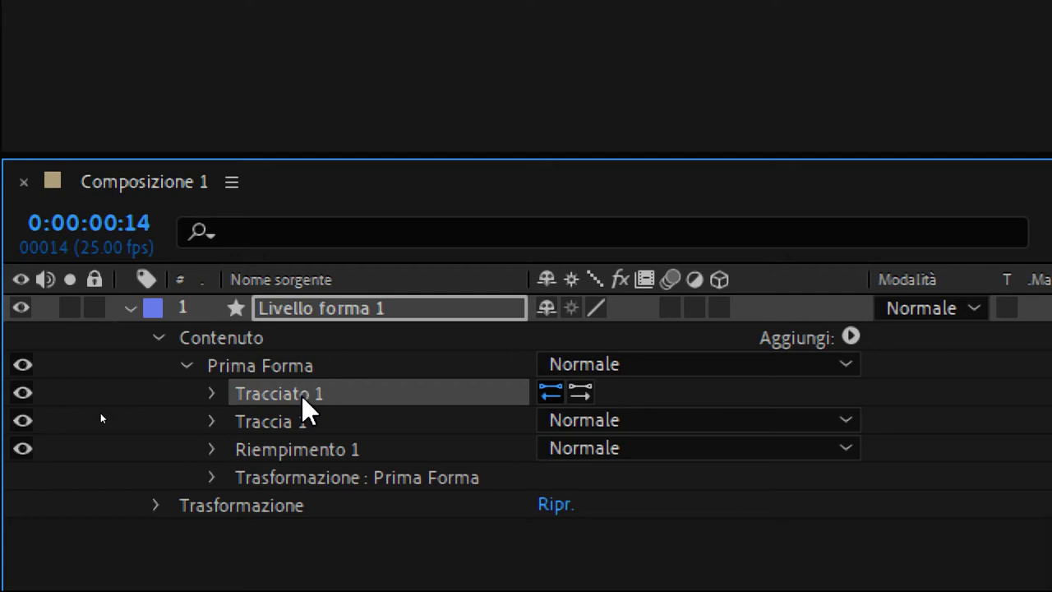
left_click(212, 393)
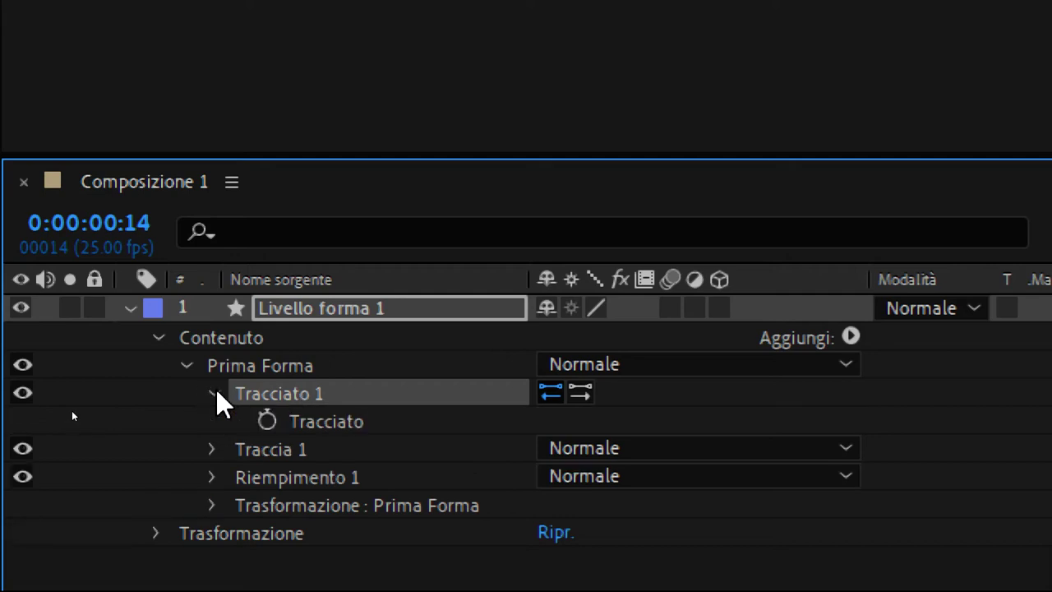
left_click(350, 419)
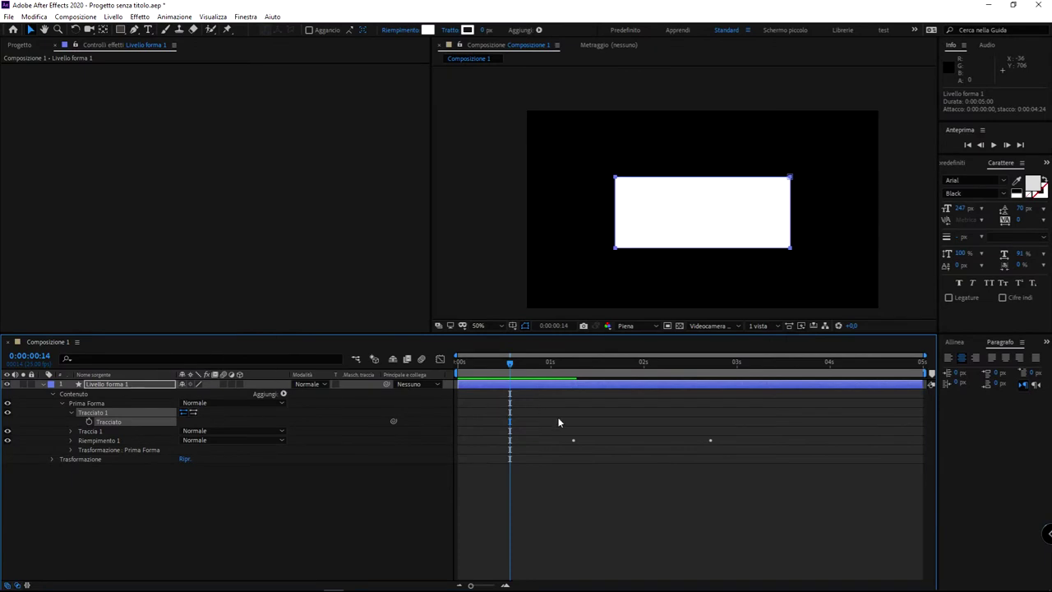
left_click(552, 456)
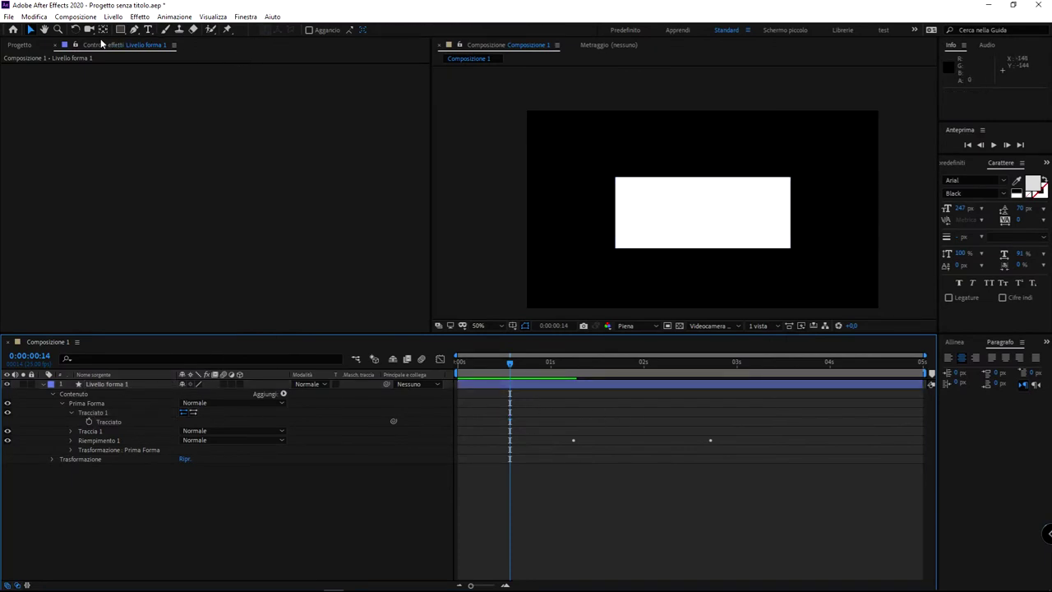
left_click(135, 29)
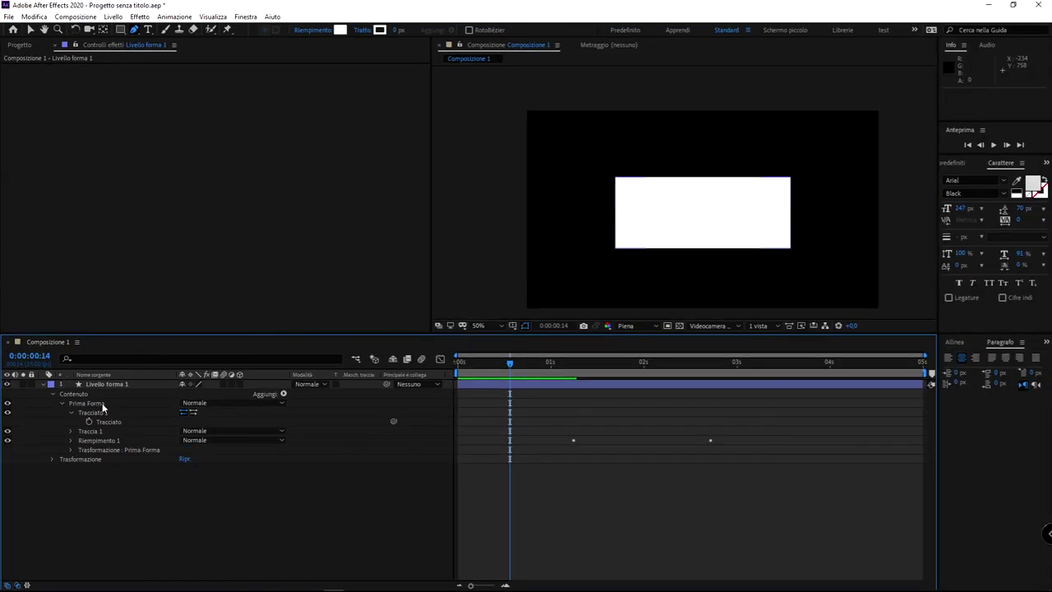
Add points on the rectangle's top and bottom edges and drag them inward into a bow-tie.
left_click(99, 384)
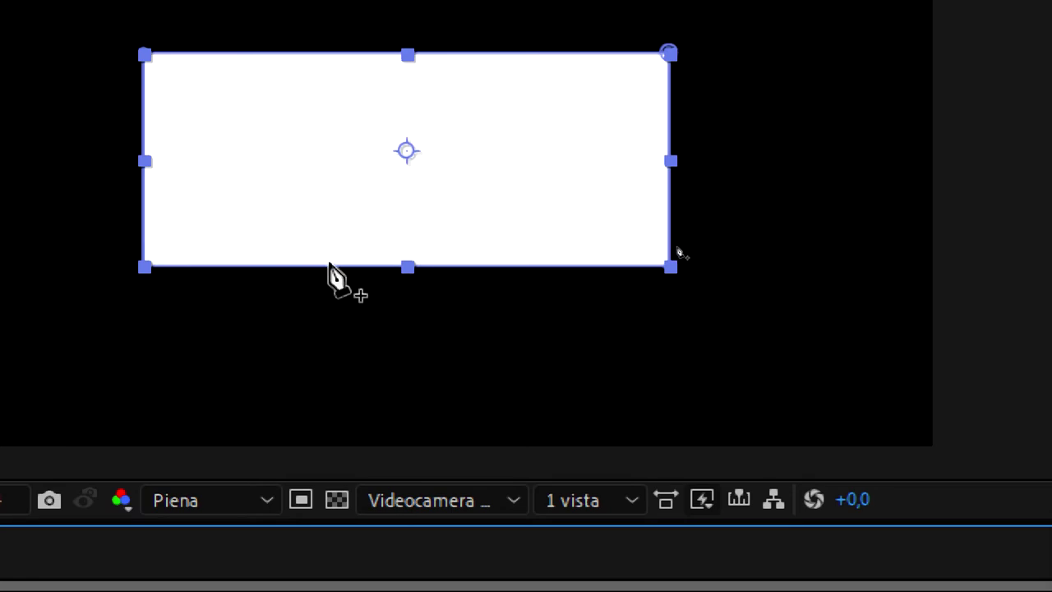
left_click(269, 83)
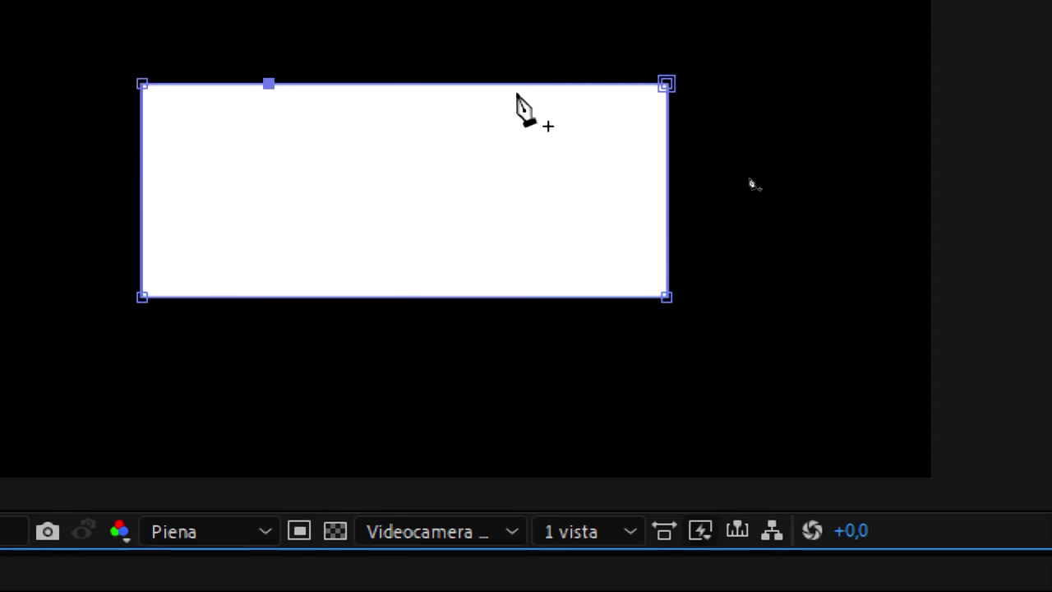
left_click(568, 297)
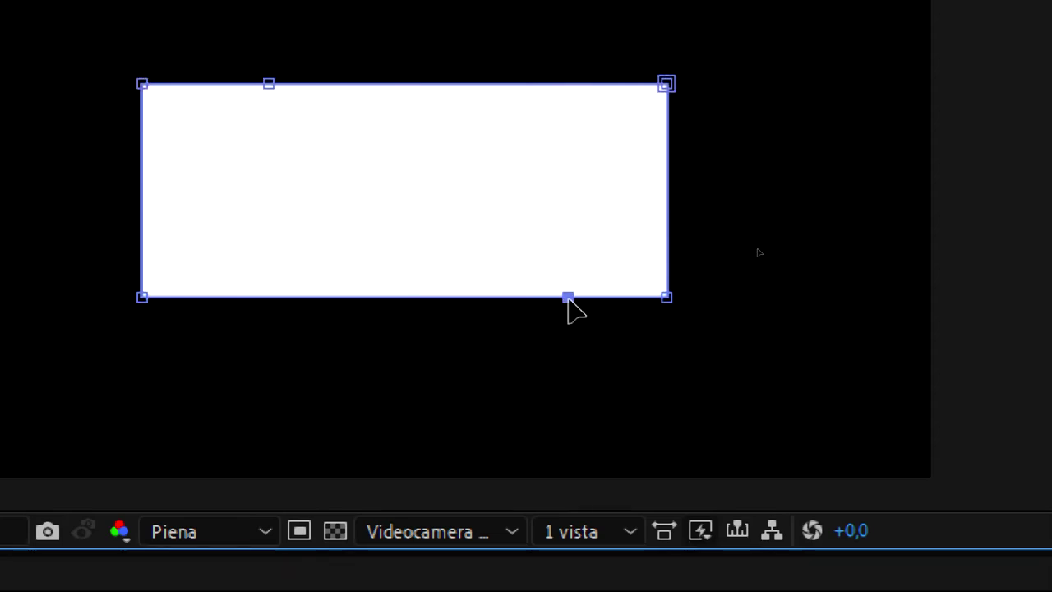
mouse_move(568, 297)
left_mouse_down()
mouse_move(654, 341)
mouse_move(582, 169)
left_mouse_up()
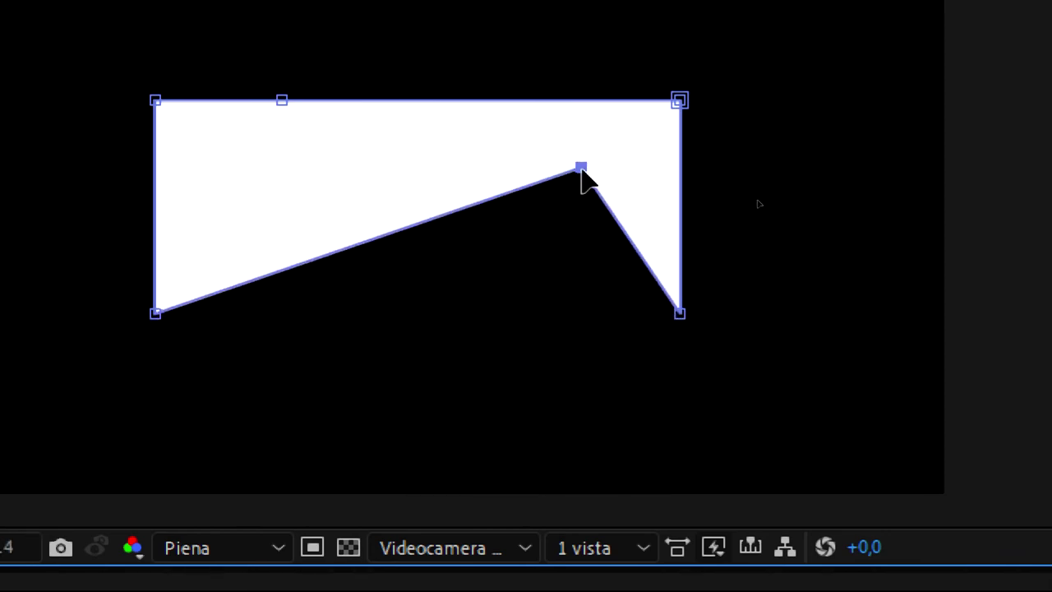
mouse_move(342, 119)
left_mouse_down()
mouse_move(372, 237)
mouse_move(416, 244)
mouse_move(404, 228)
left_mouse_up()
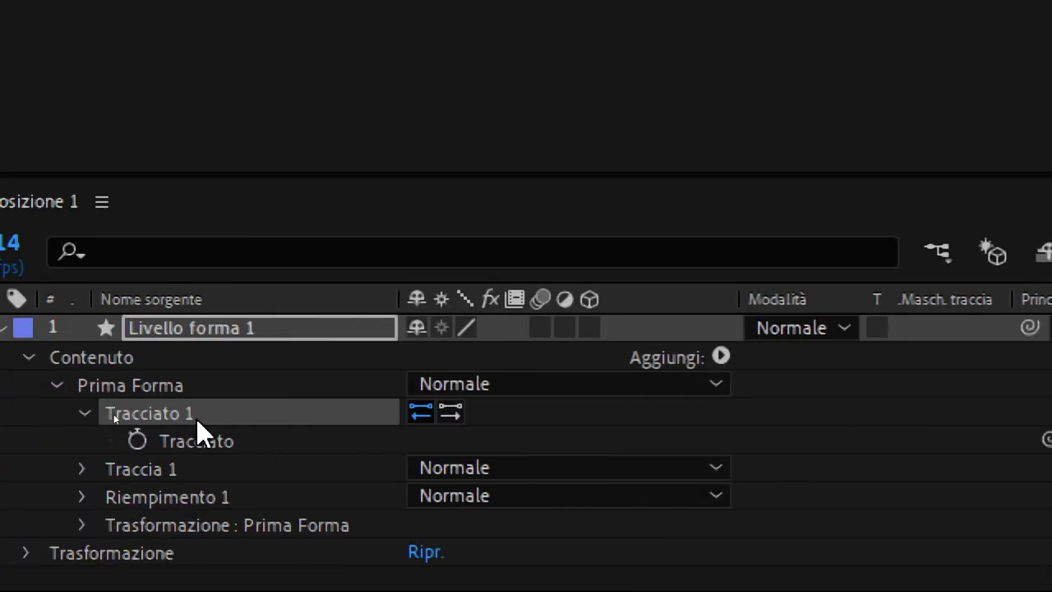
Set the first Tracciato keyframe at 0:00:00:14, then move the time indicator to 0:00:02:19.
left_click(176, 436)
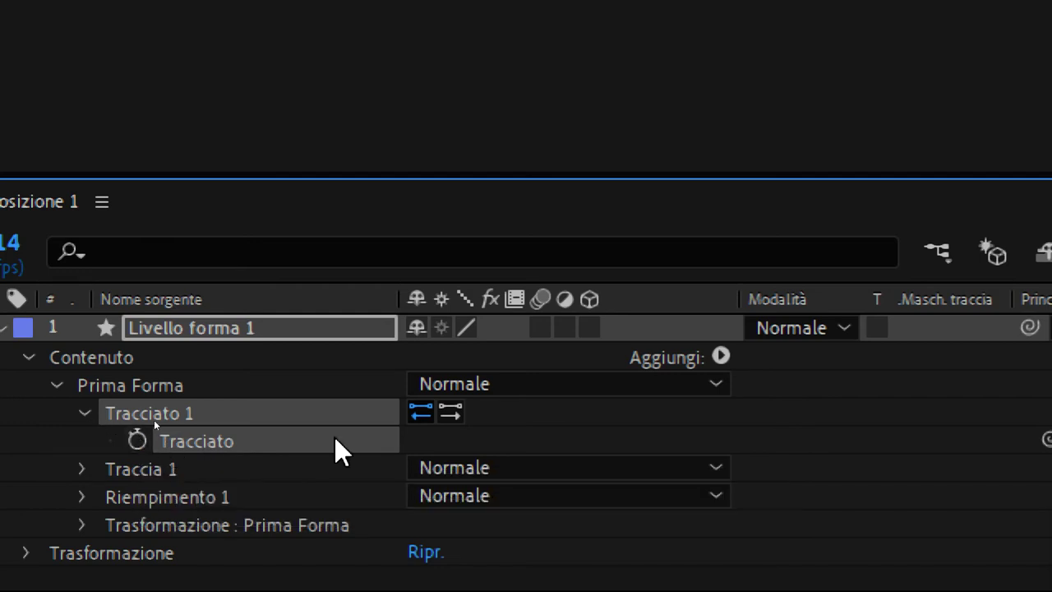
left_click(137, 441)
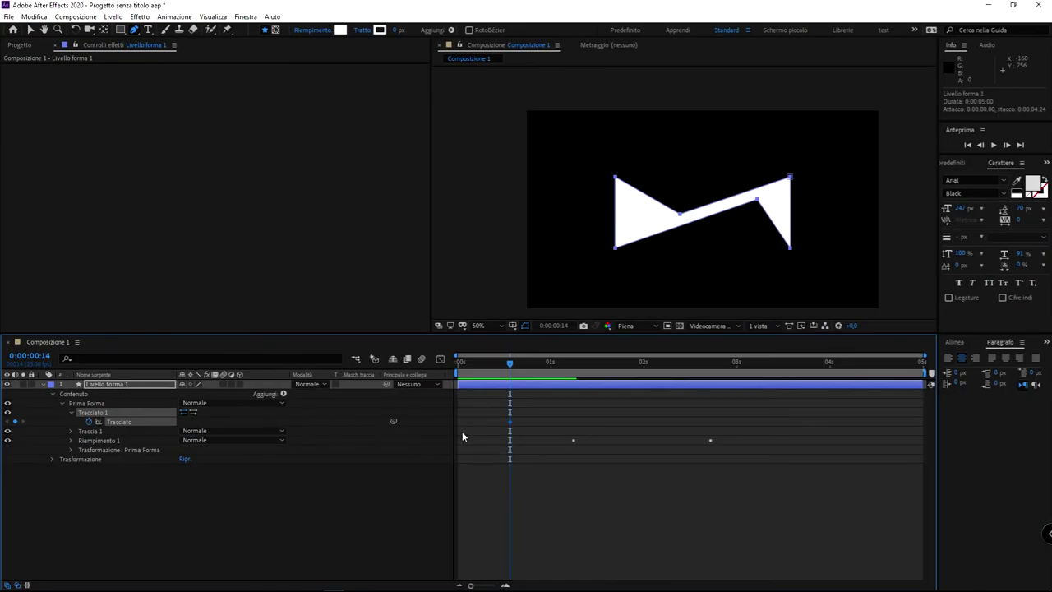
left_click_drag(495, 414, 526, 431)
left_click_drag(552, 364, 714, 365)
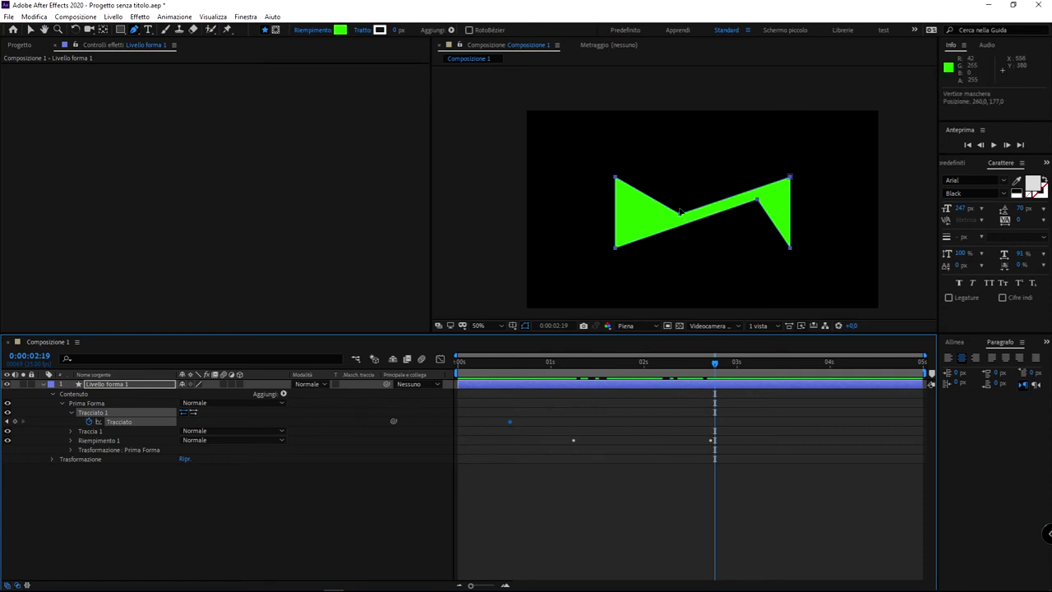
left_click_drag(680, 215, 680, 198)
Undo the shape move, then try adding a point at the bow's inner corner and undo it.
key("ctrl+z")
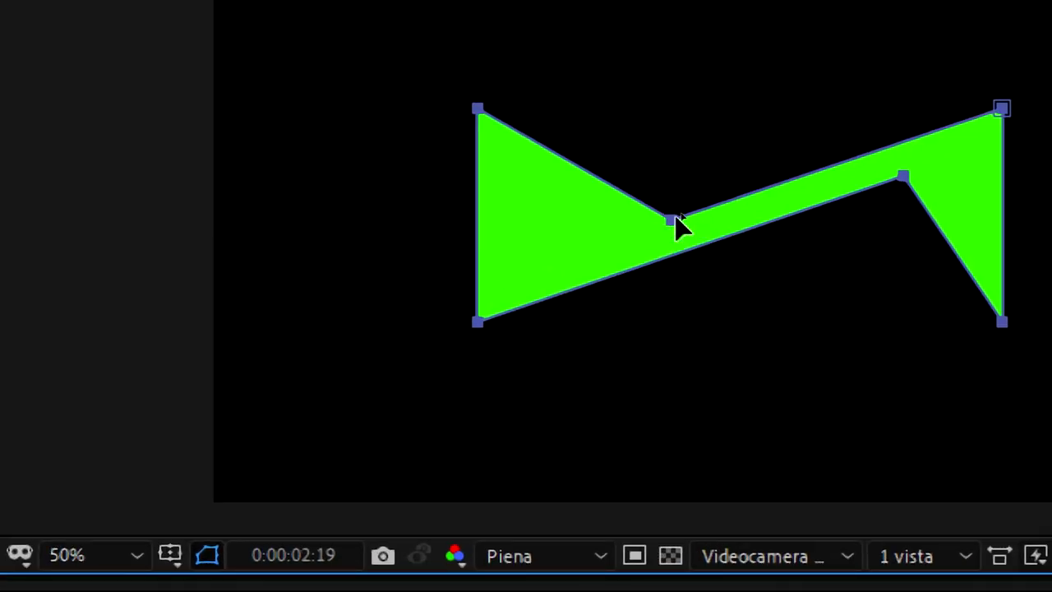
key("v")
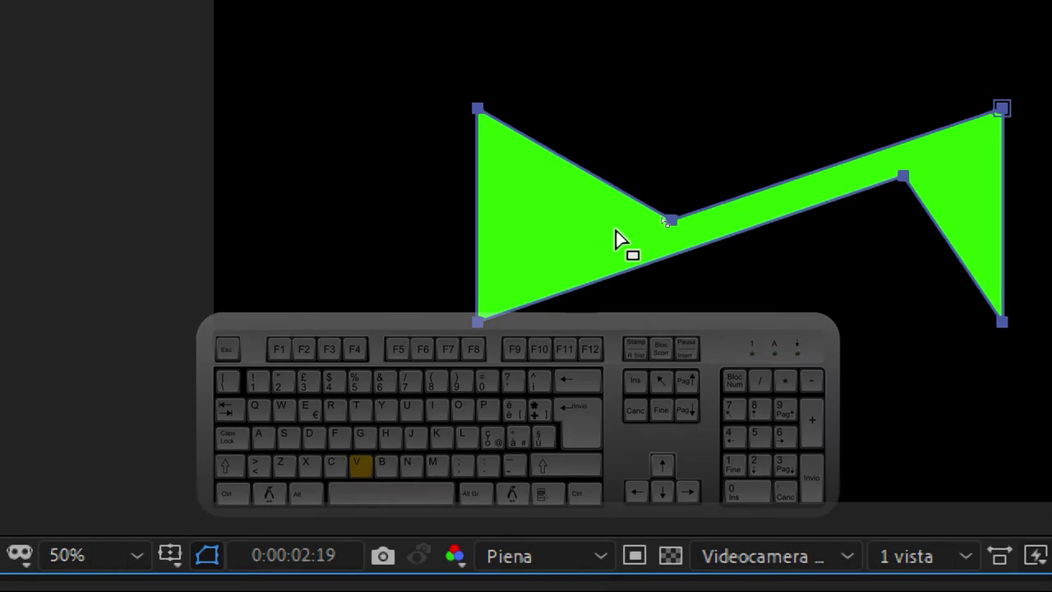
double_click(712, 257)
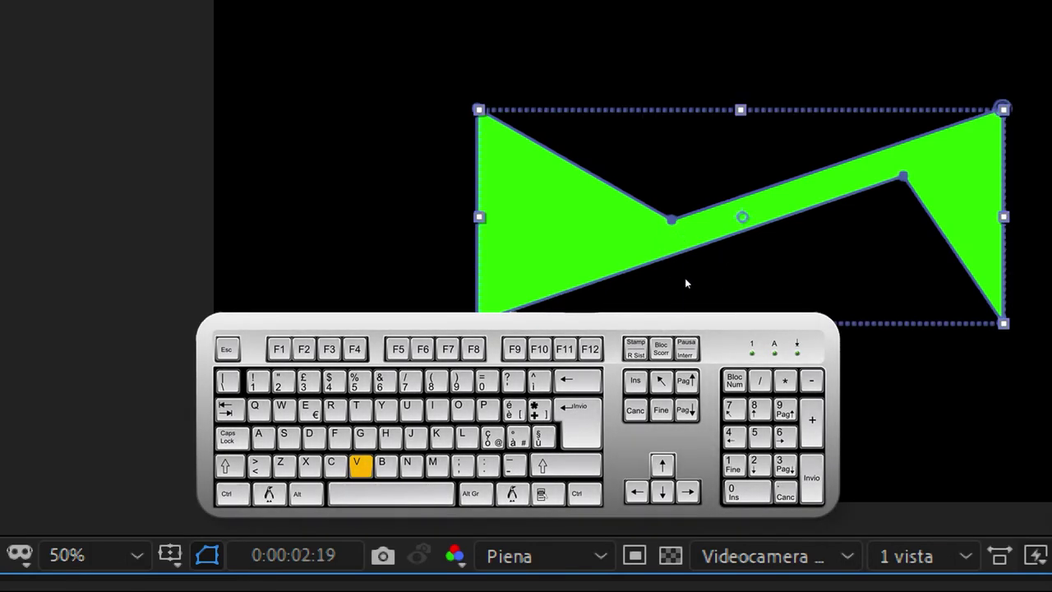
left_click(685, 277)
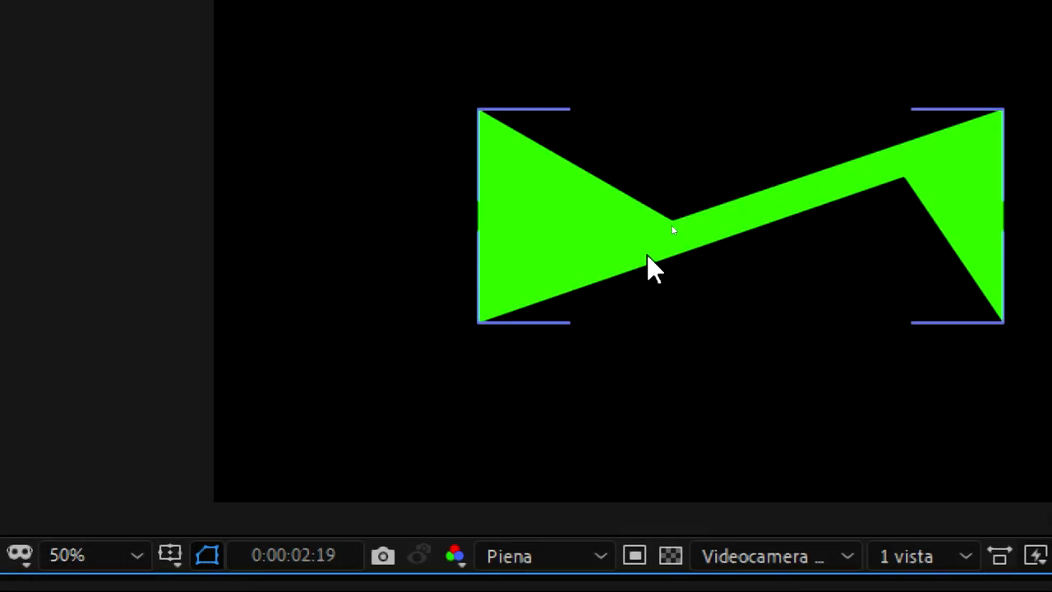
key("g")
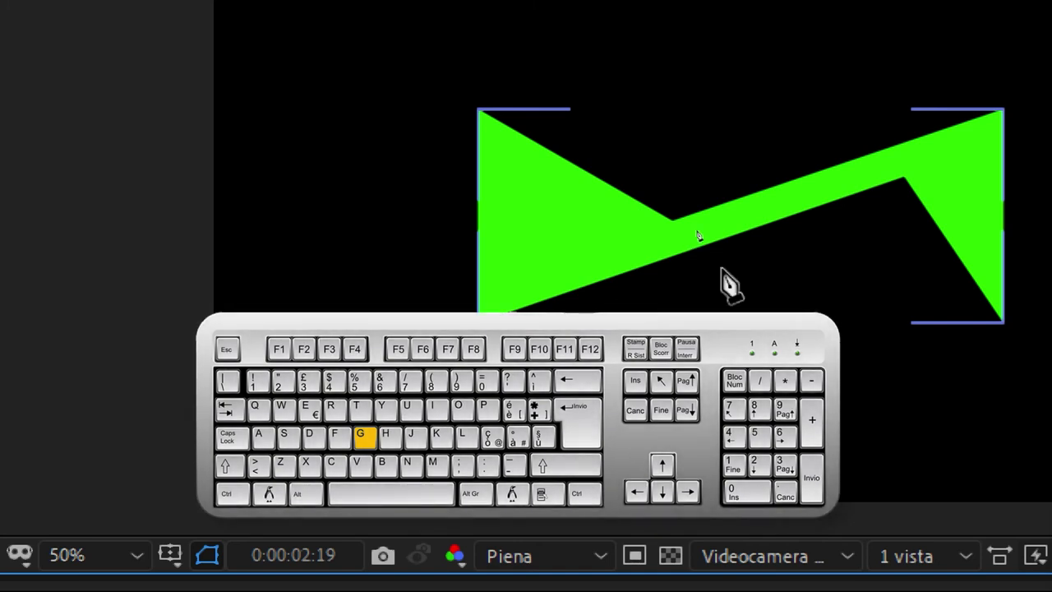
left_click(671, 218)
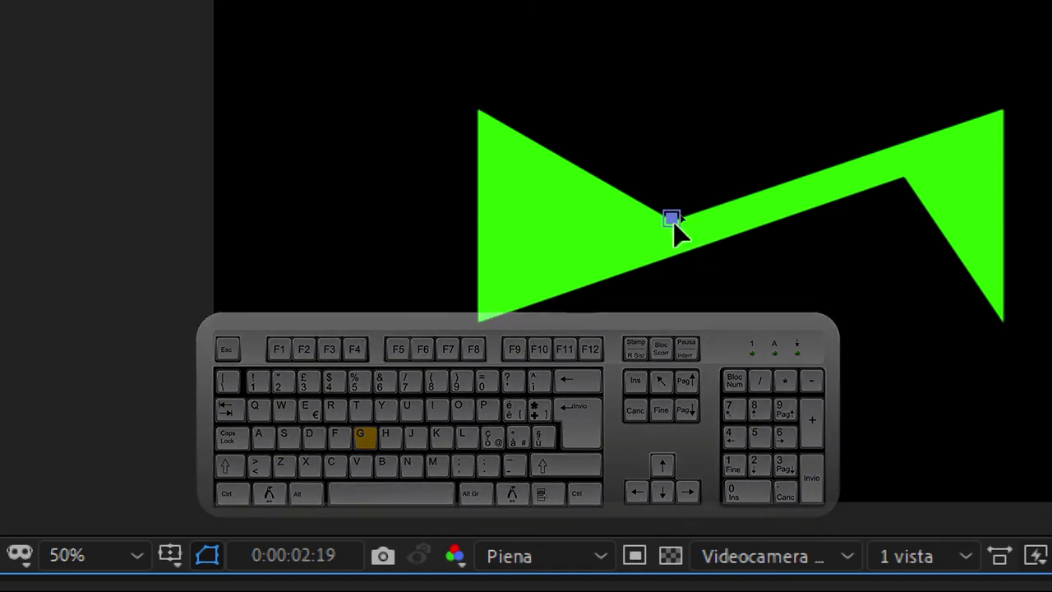
left_click_drag(671, 218, 787, 96)
key("ctrl+z")
key("ctrl+z")
Drag the path vertices into a hexagon at 0:00:02:19, creating the second path keyframe.
key("v")
left_click(636, 418)
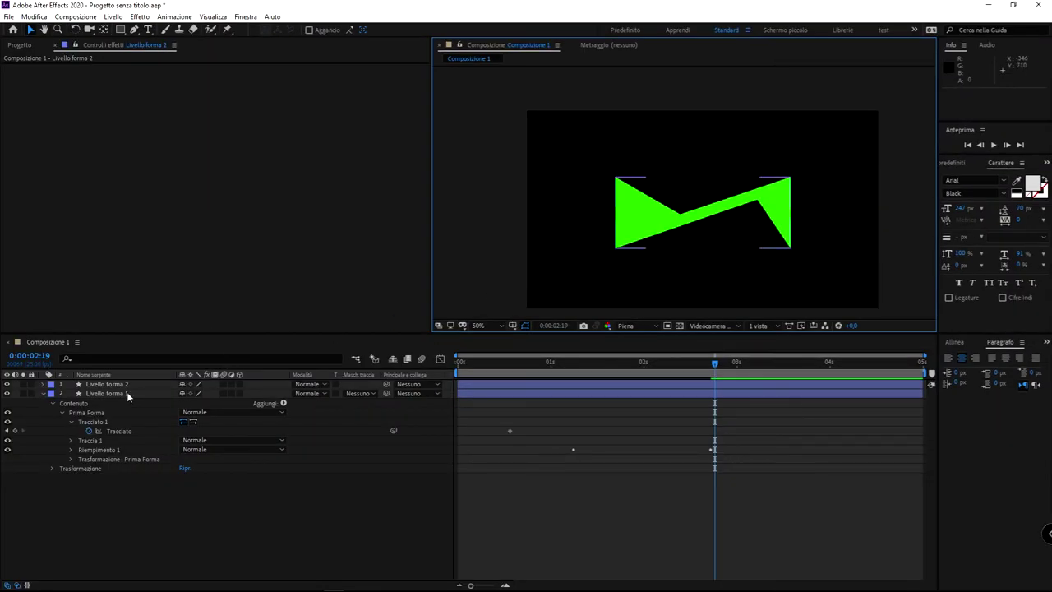
left_click(102, 394)
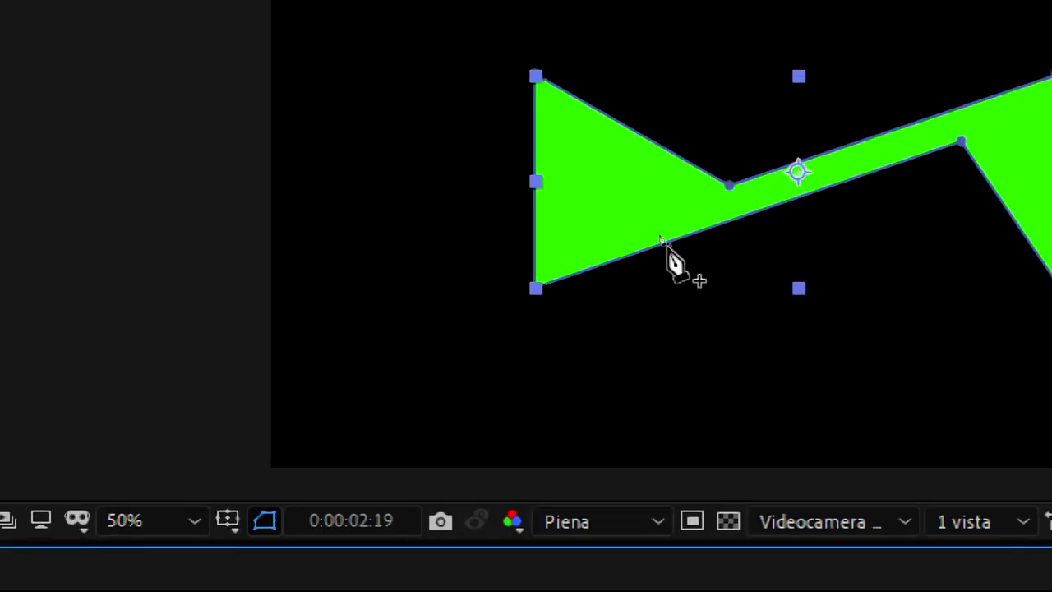
mouse_move(727, 185)
left_mouse_down()
mouse_move(721, 69)
mouse_move(634, 134)
mouse_move(728, 144)
mouse_move(296, 80)
mouse_move(589, 64)
left_mouse_up()
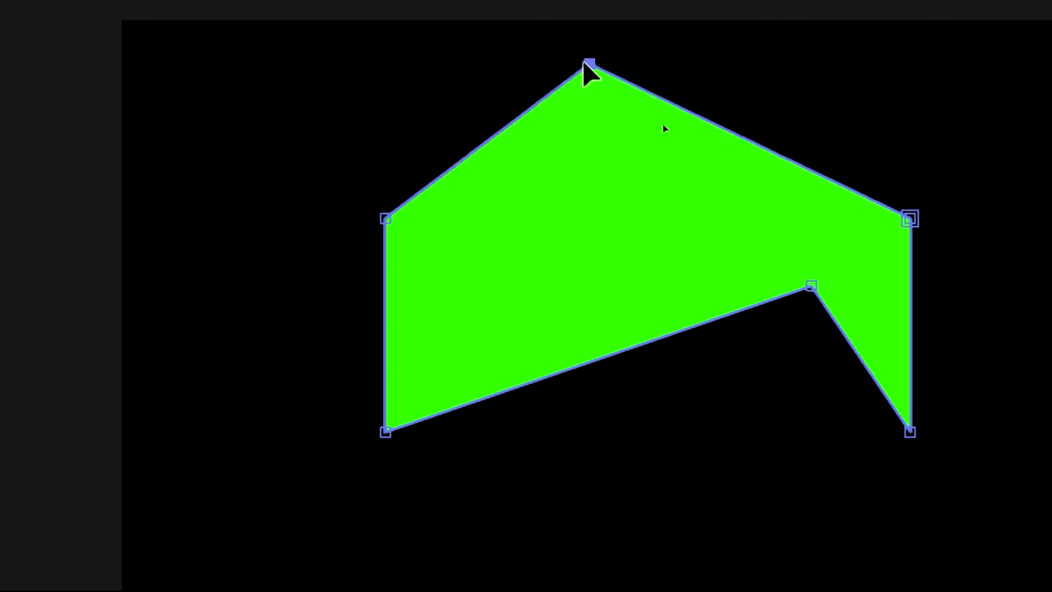
mouse_move(810, 286)
left_mouse_down()
mouse_move(711, 360)
mouse_move(460, 452)
mouse_move(580, 516)
mouse_move(558, 491)
left_mouse_up()
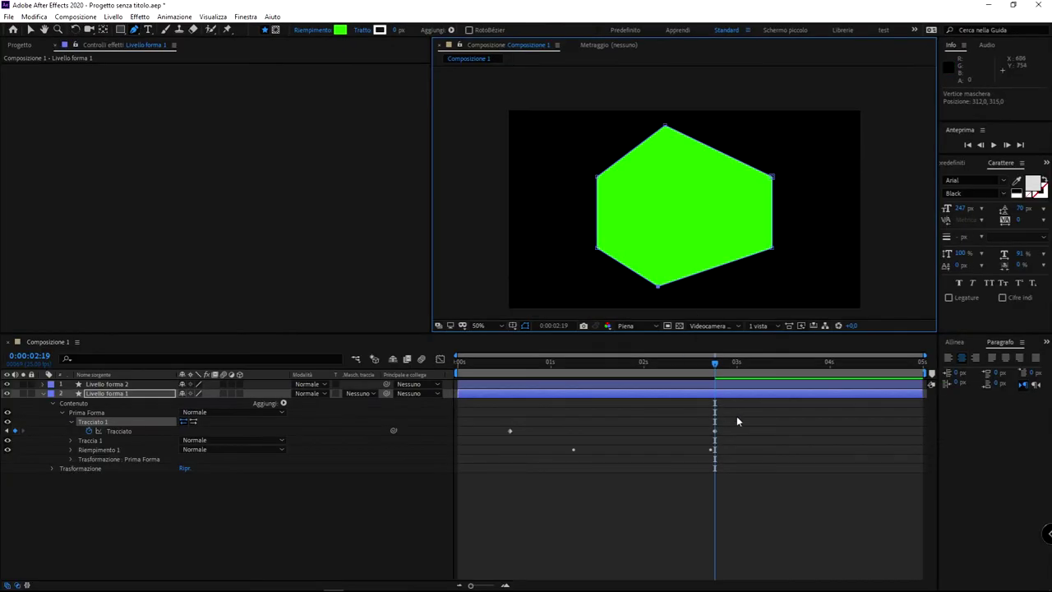
left_click_drag(742, 416, 700, 433)
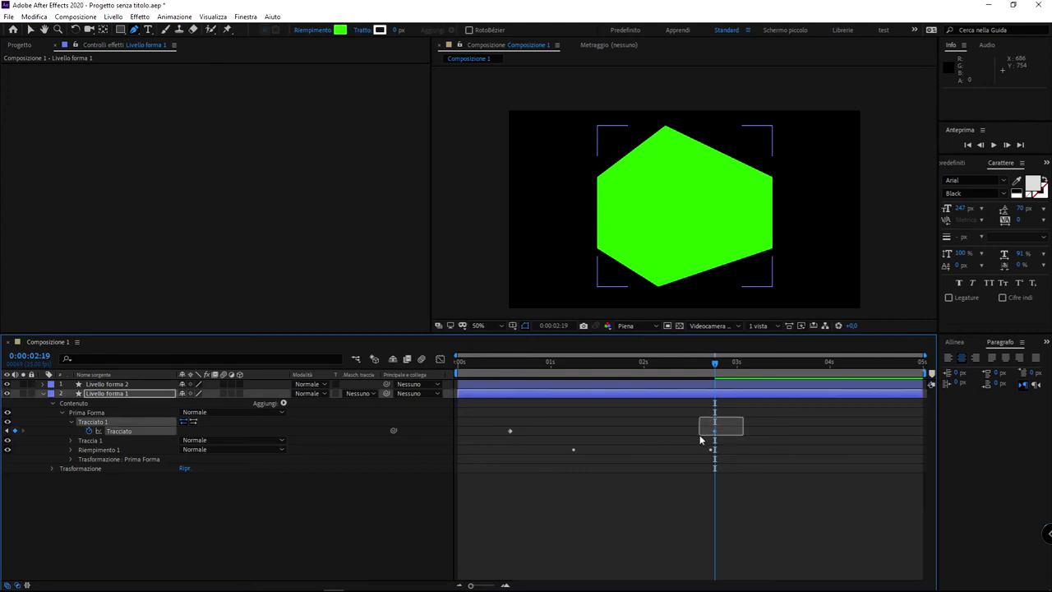
Preview the bow-to-hexagon morph from the start of the timeline.
key("Home")
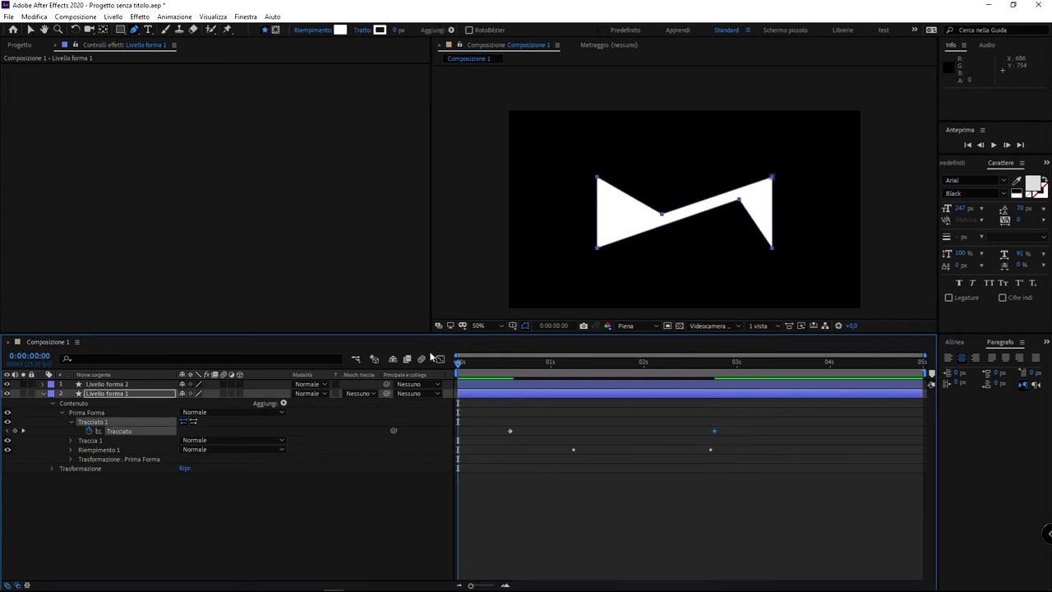
key("space")
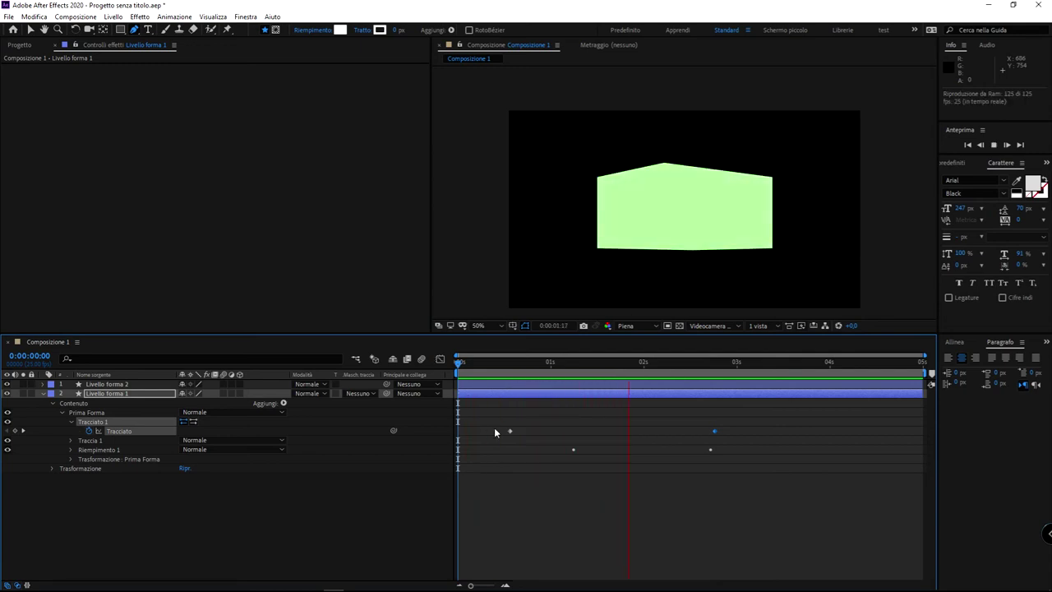
key("space")
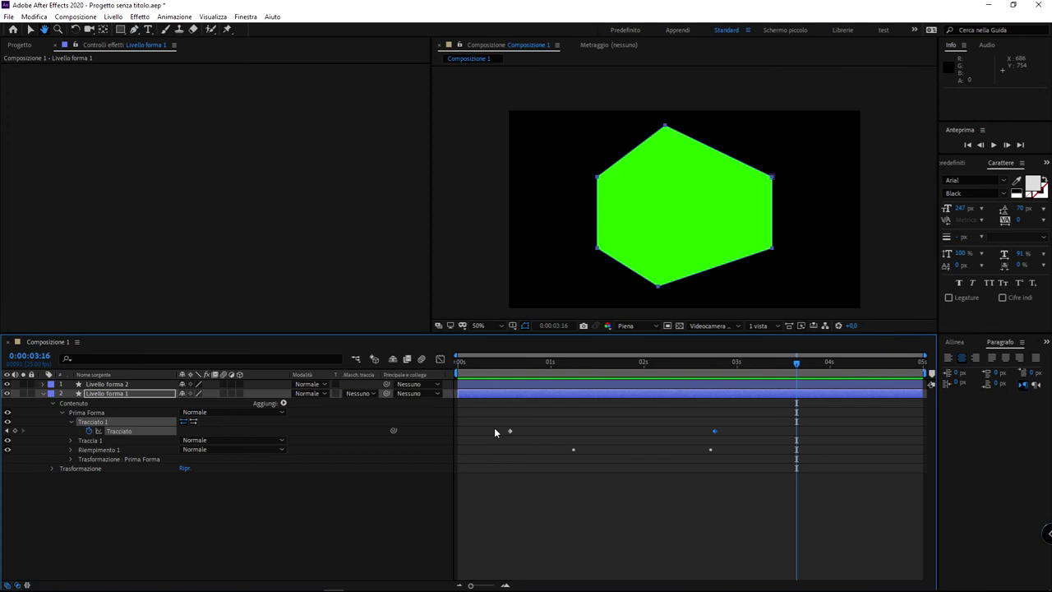
Select both Tracciato keyframes and undo back to the unanimated shape.
left_click_drag(515, 471, 737, 443)
mouse_move(492, 417)
left_mouse_down()
mouse_move(625, 447)
mouse_move(757, 441)
mouse_move(487, 444)
mouse_move(754, 444)
left_mouse_up()
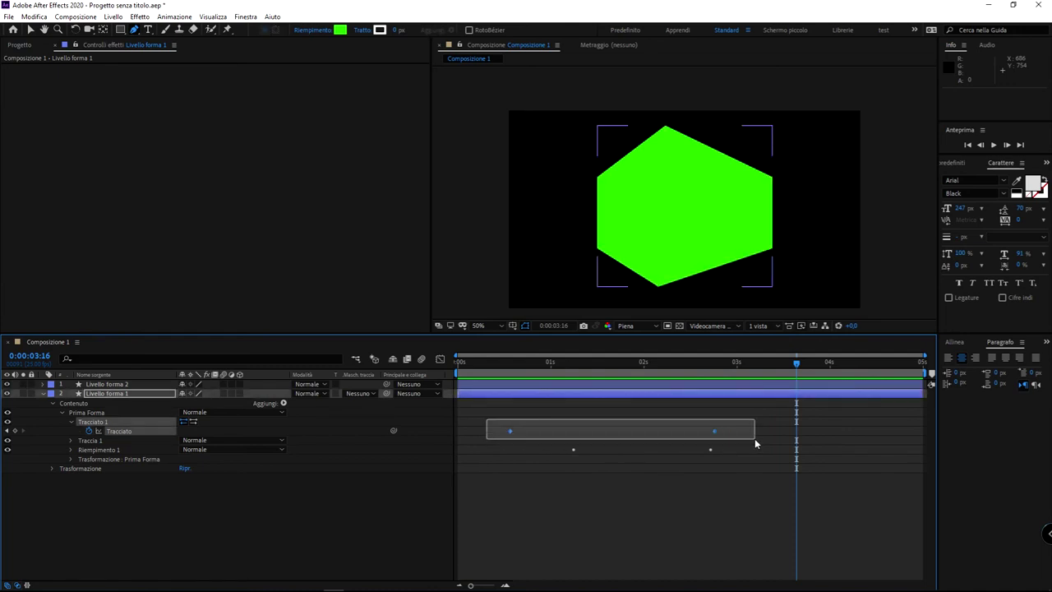
left_click_drag(756, 444, 756, 444)
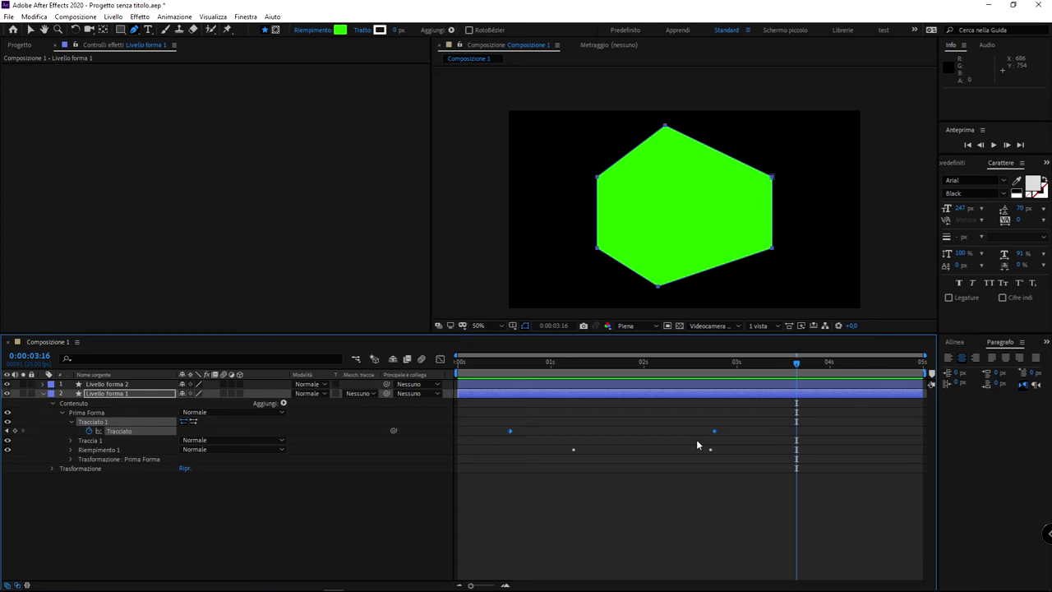
key("ctrl+z")
key("ctrl+z")
key("ctrl+z")
key("ctrl+z")
key("ctrl+z")
key("ctrl+z")
Draw a star with the Star tool over the rectangle, then shrink and centre it.
key("ctrl+z")
key("ctrl+z")
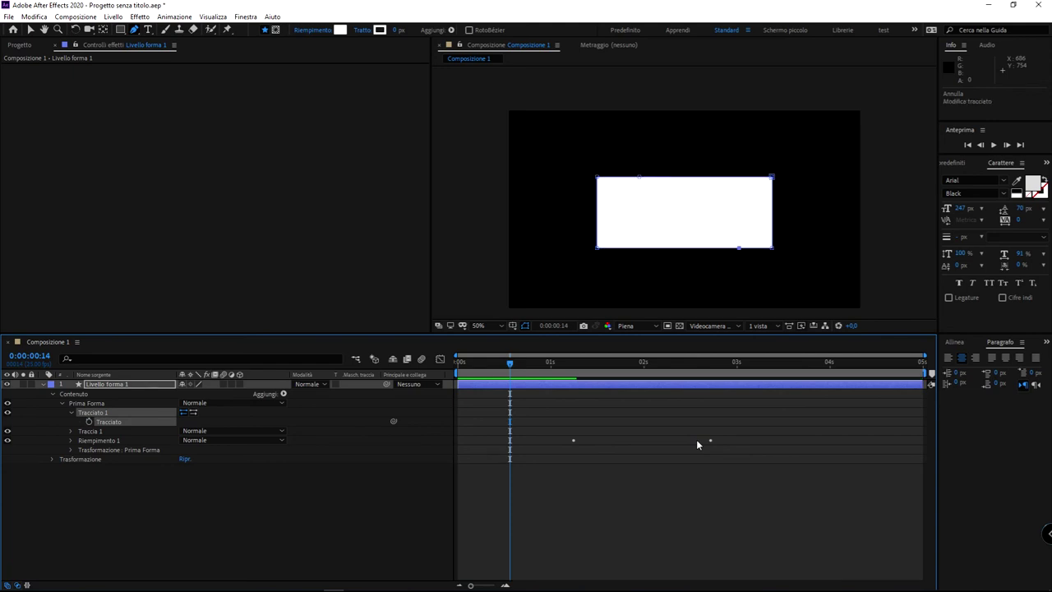
key("ctrl+z")
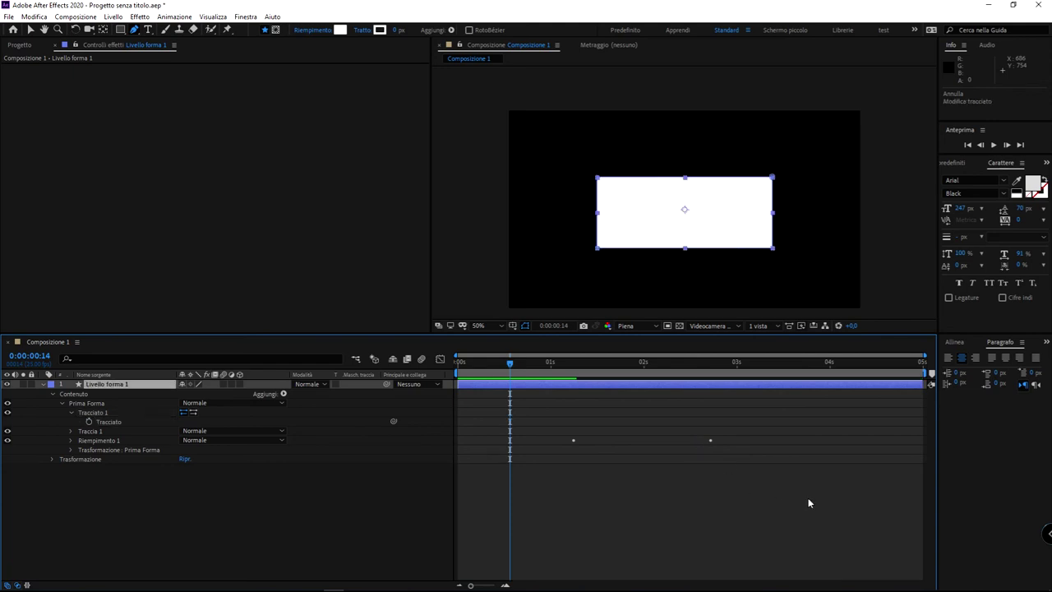
left_click(621, 517)
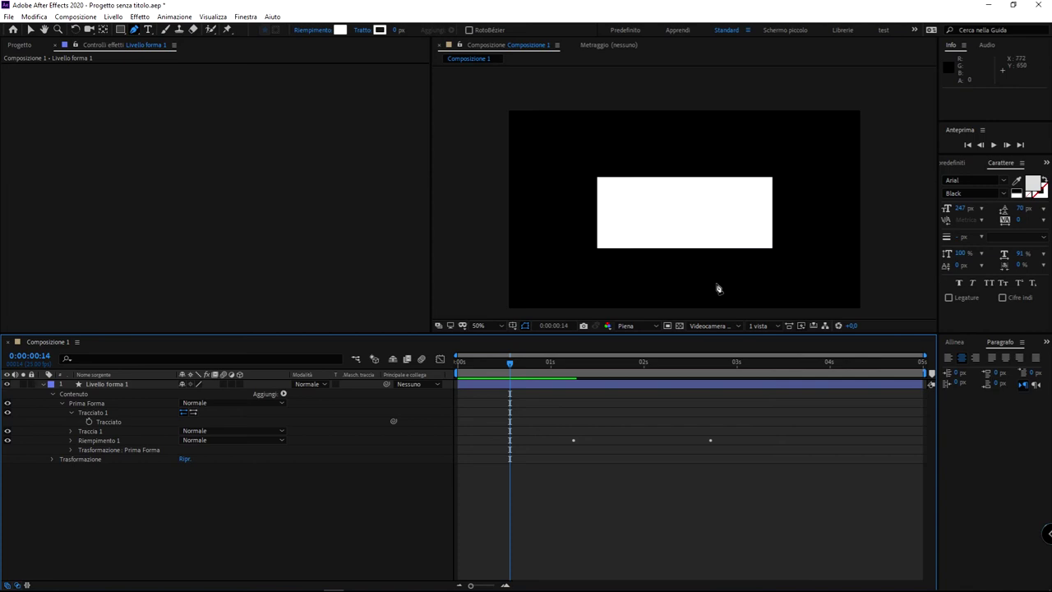
left_click(91, 405)
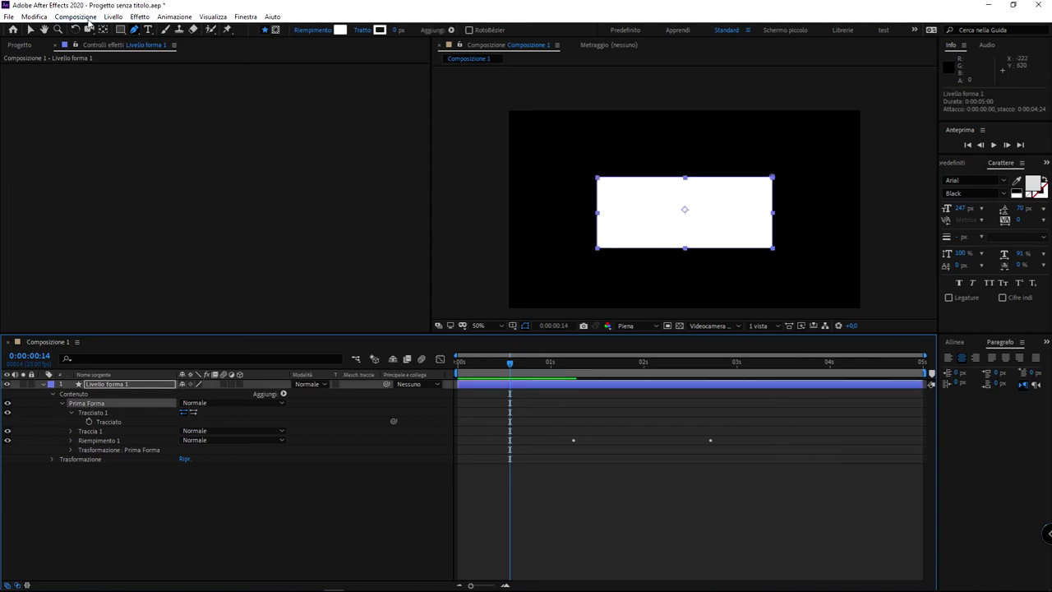
left_click_drag(134, 29, 209, 78)
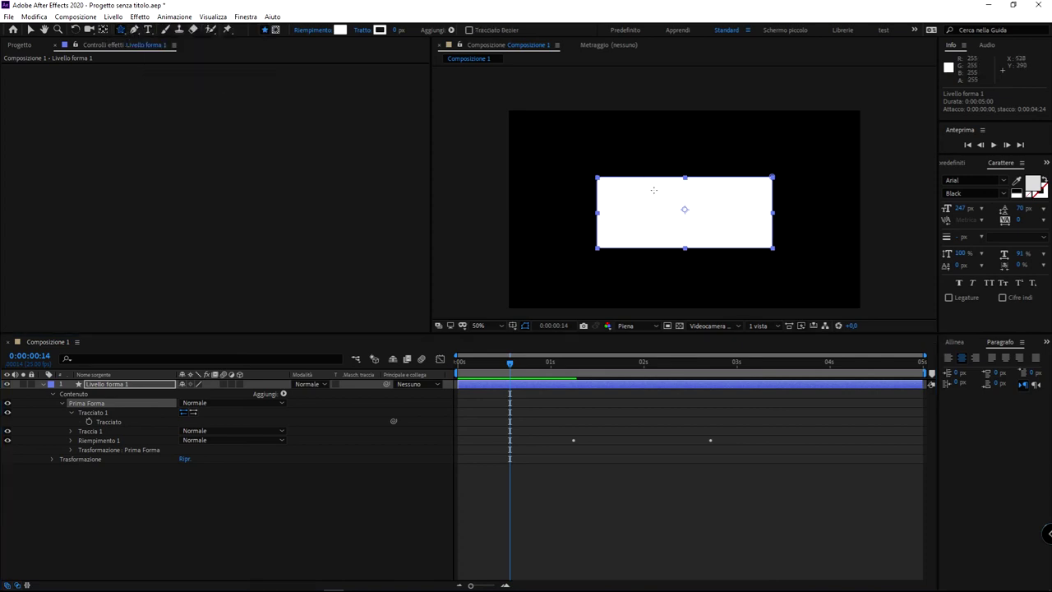
left_click_drag(653, 190, 701, 245)
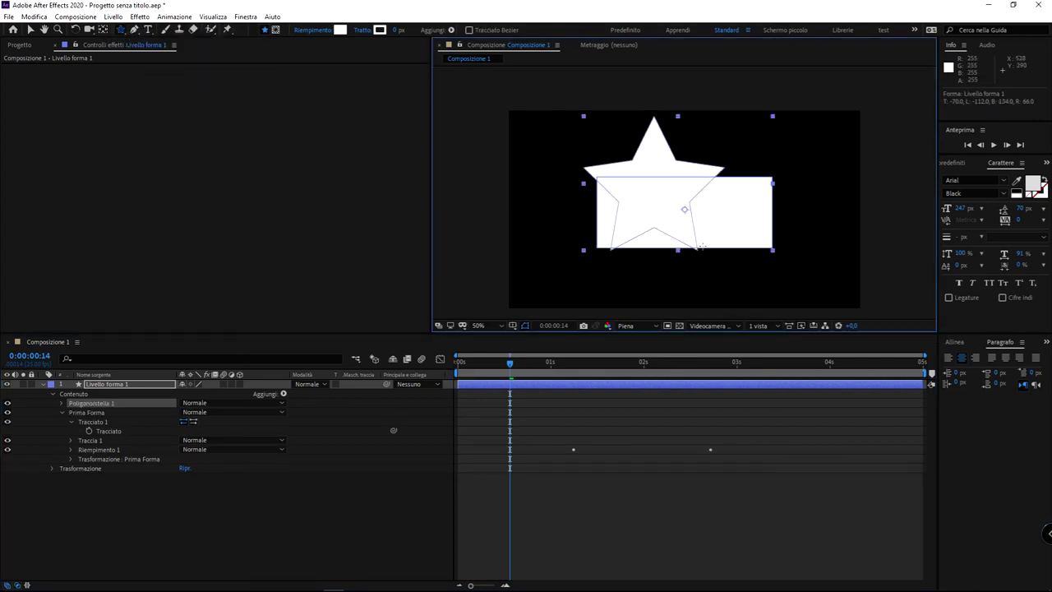
key("v")
left_click_drag(664, 202, 695, 220)
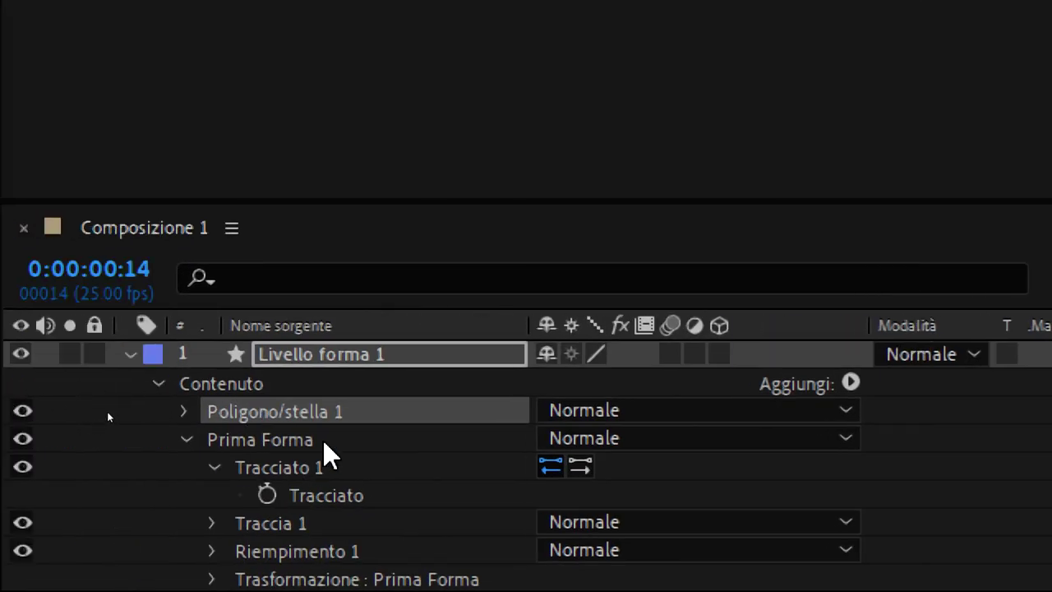
Convert Tracciato poligono/stella 1 to a Bezier path and reveal its Tracciato property.
left_click(183, 411)
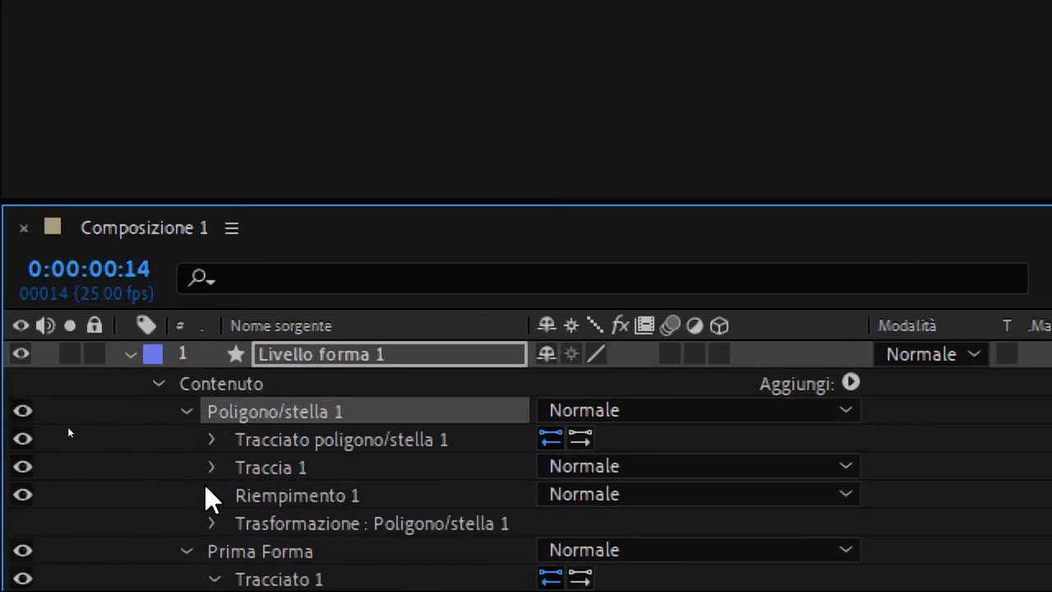
left_click(327, 439)
left_click(210, 439)
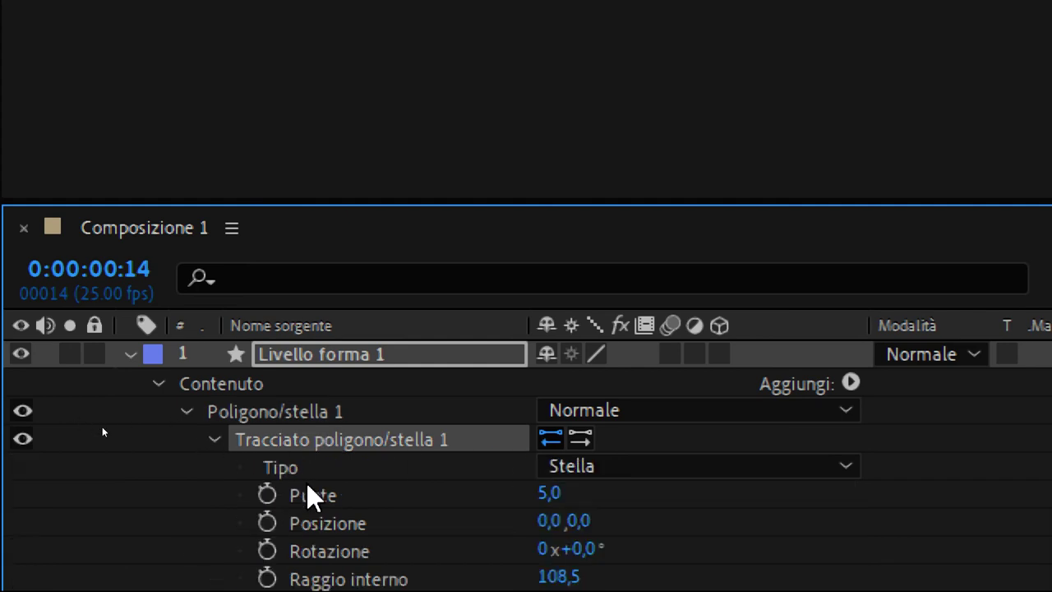
right_click(287, 448)
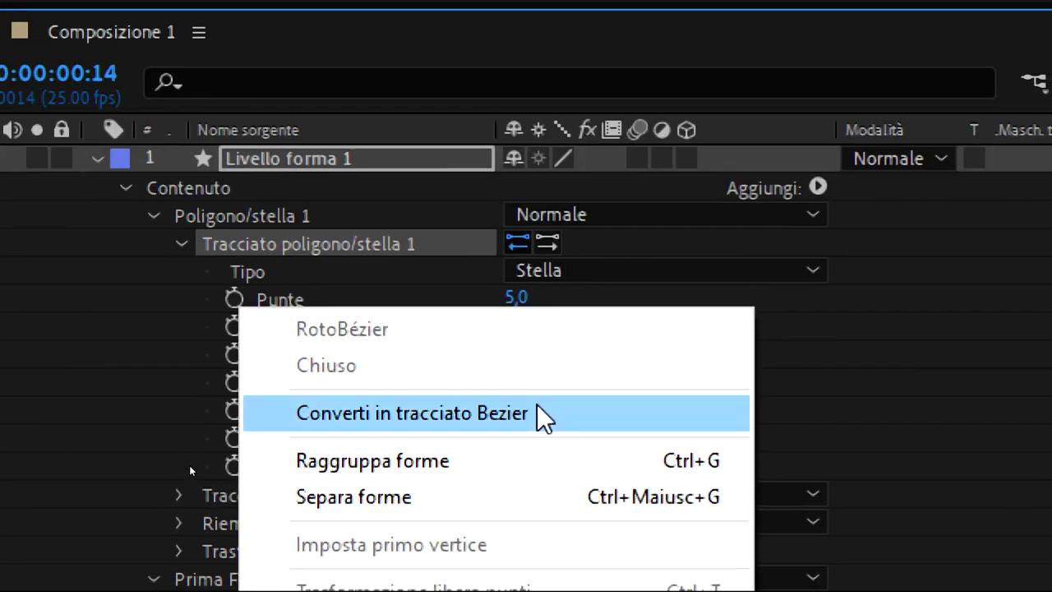
left_click(540, 413)
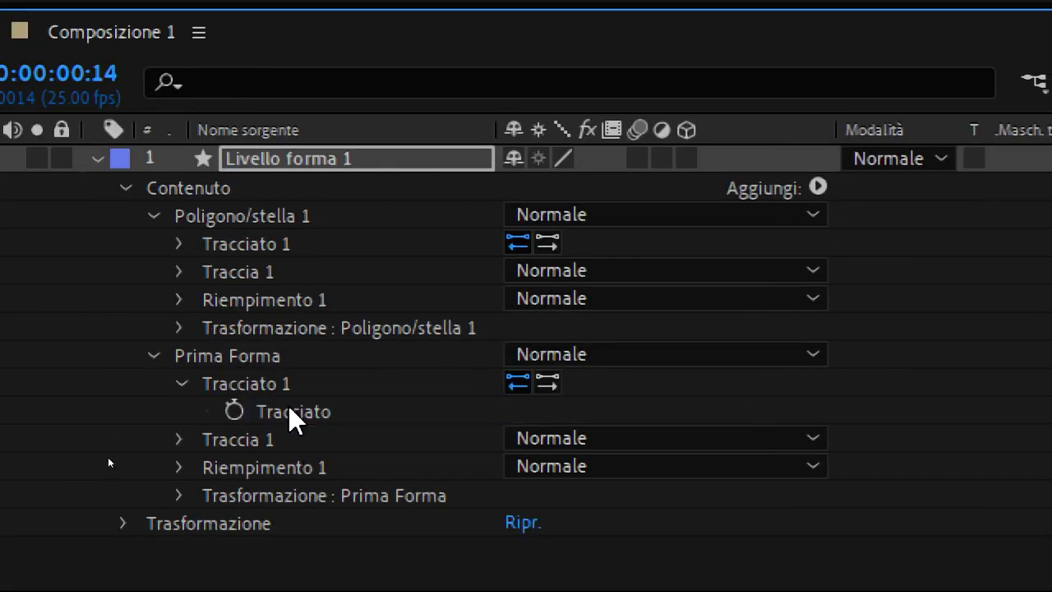
left_click(283, 251)
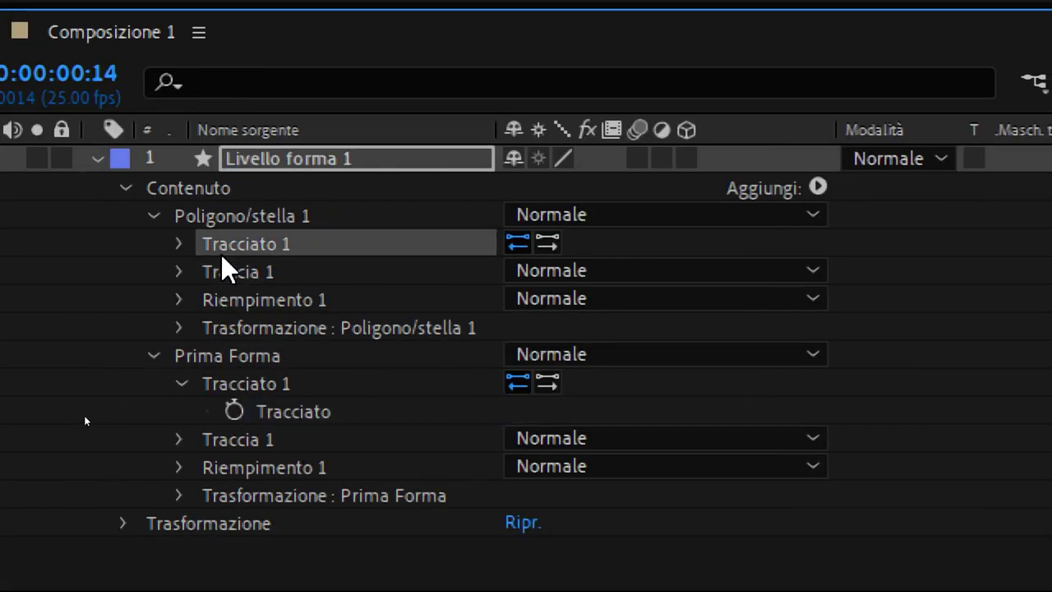
left_click(179, 244)
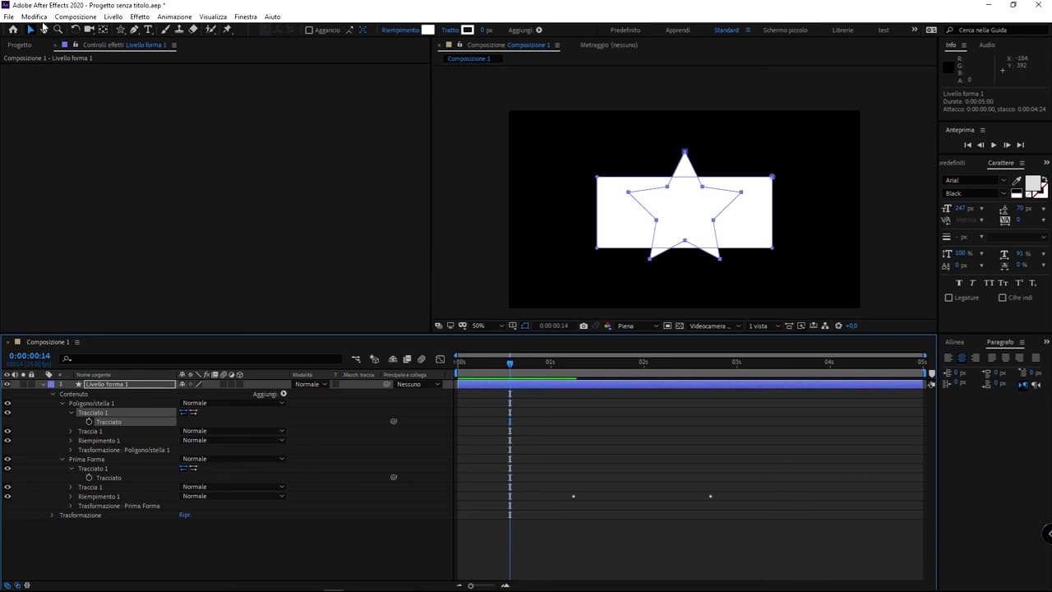
Copy the star's Tracciato path and hide Poligono/stella 1.
left_click(41, 18)
left_click(106, 83)
left_click(9, 403)
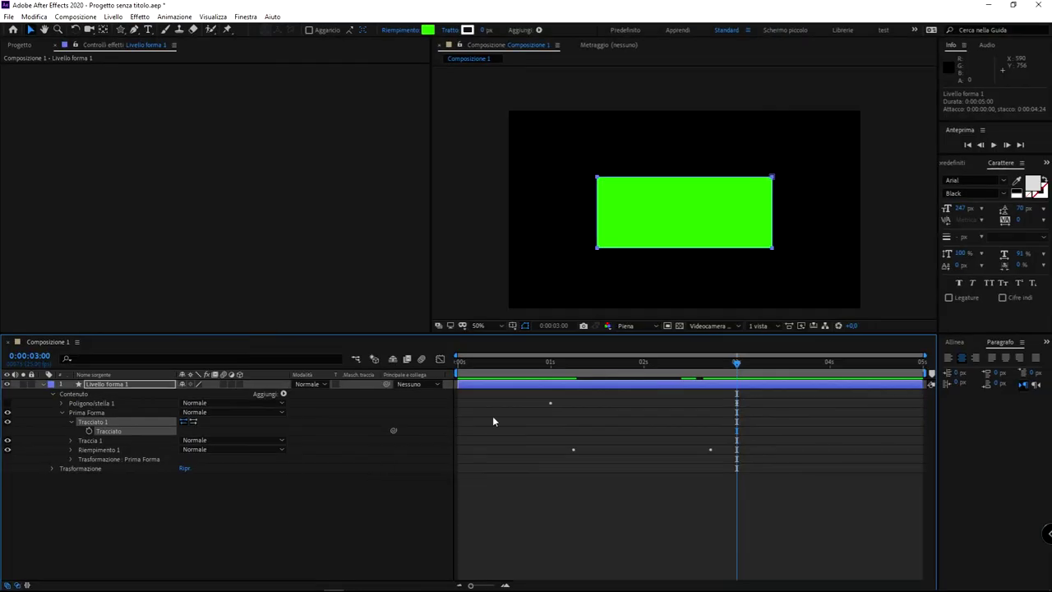
Keyframe the rectangle's path at 0:00:01:10 and paste the star path at 0:00:02:18.
left_click_drag(658, 362, 587, 363)
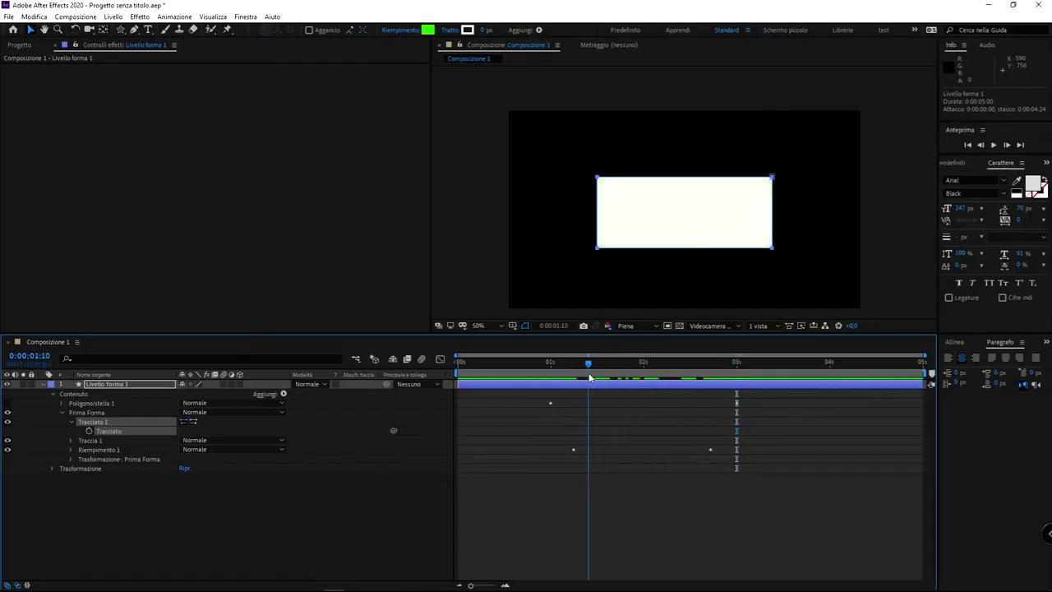
left_click(90, 430)
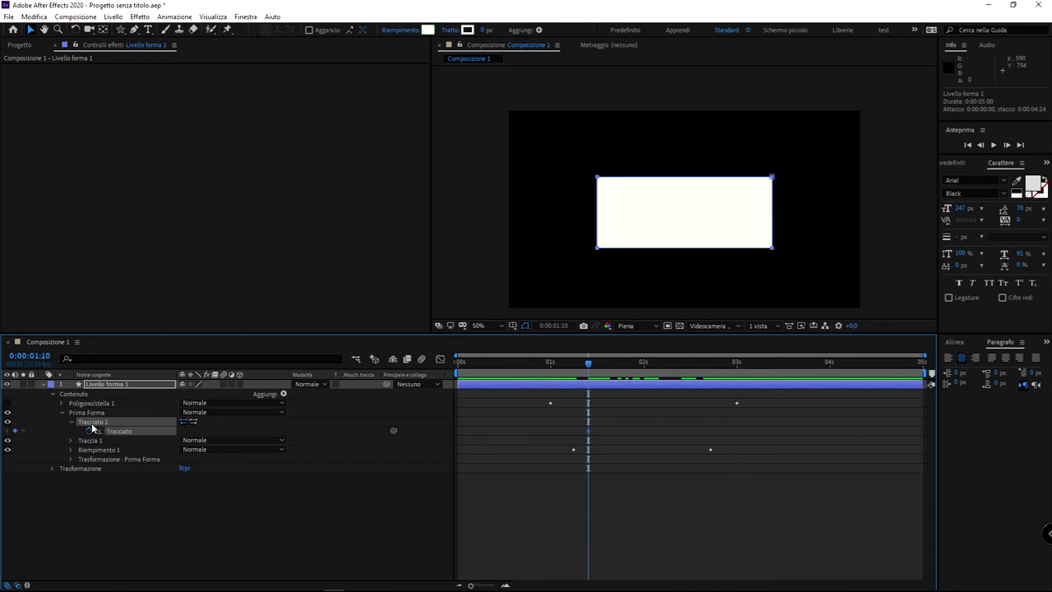
left_click_drag(605, 360, 711, 362)
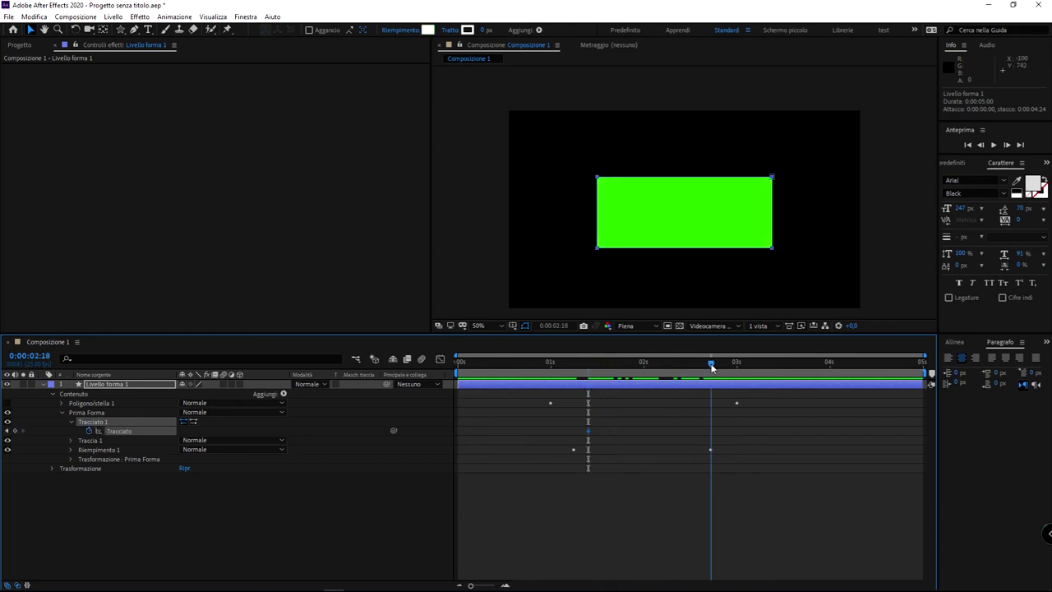
left_click(31, 18)
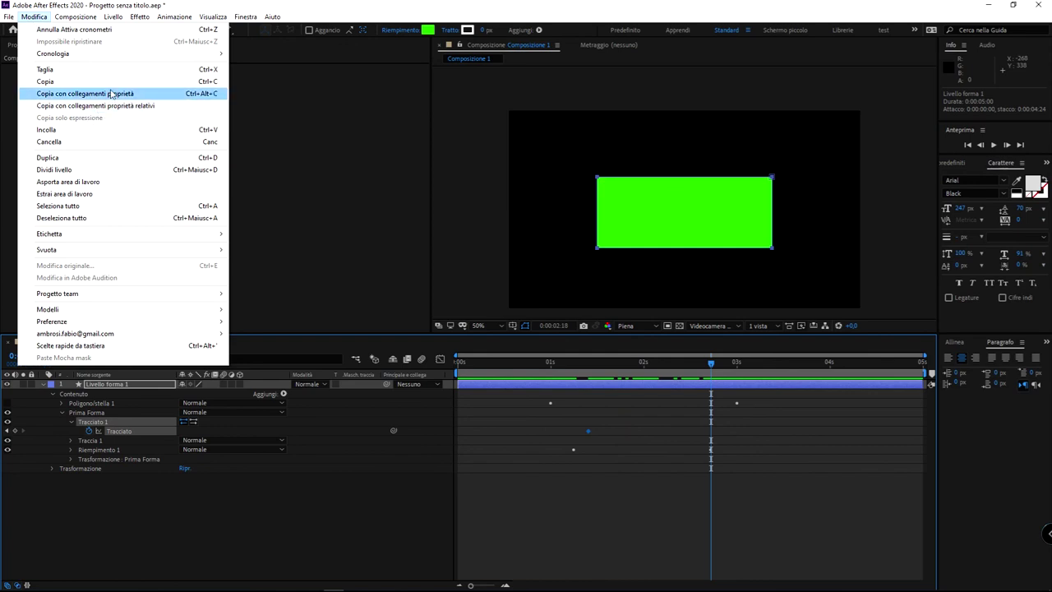
left_click(132, 129)
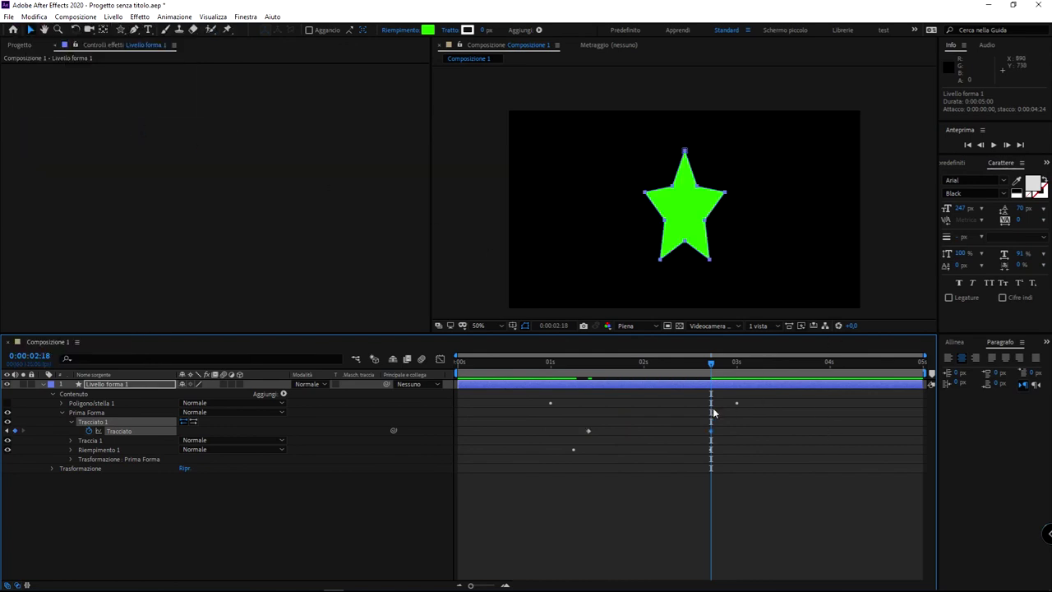
mouse_move(711, 367)
left_mouse_down()
mouse_move(780, 346)
mouse_move(786, 330)
mouse_move(542, 345)
left_mouse_up()
key("space")
key("space")
left_click_drag(694, 371, 559, 362)
key("space")
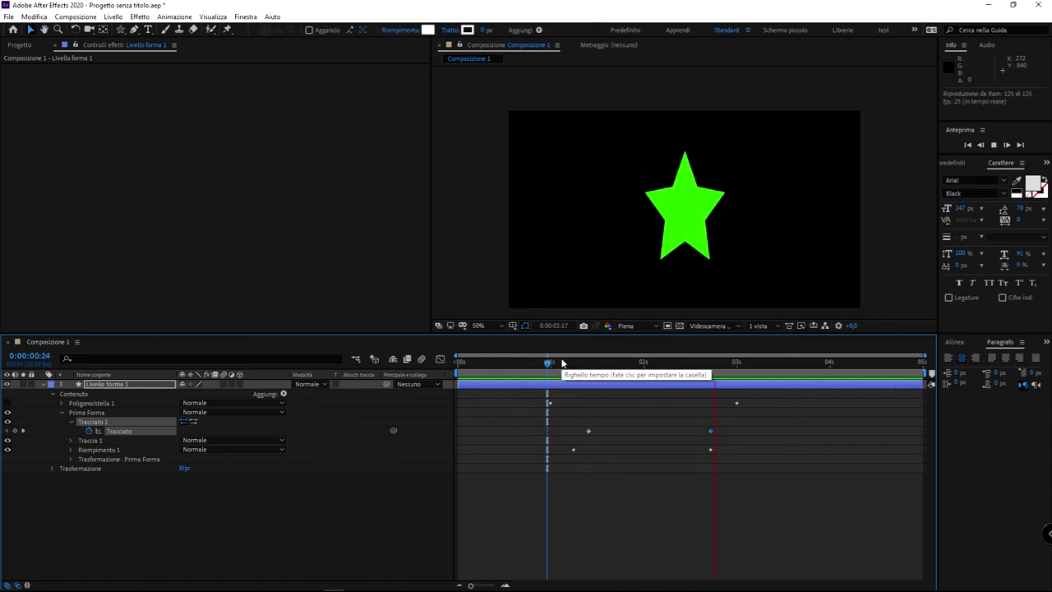
key("space")
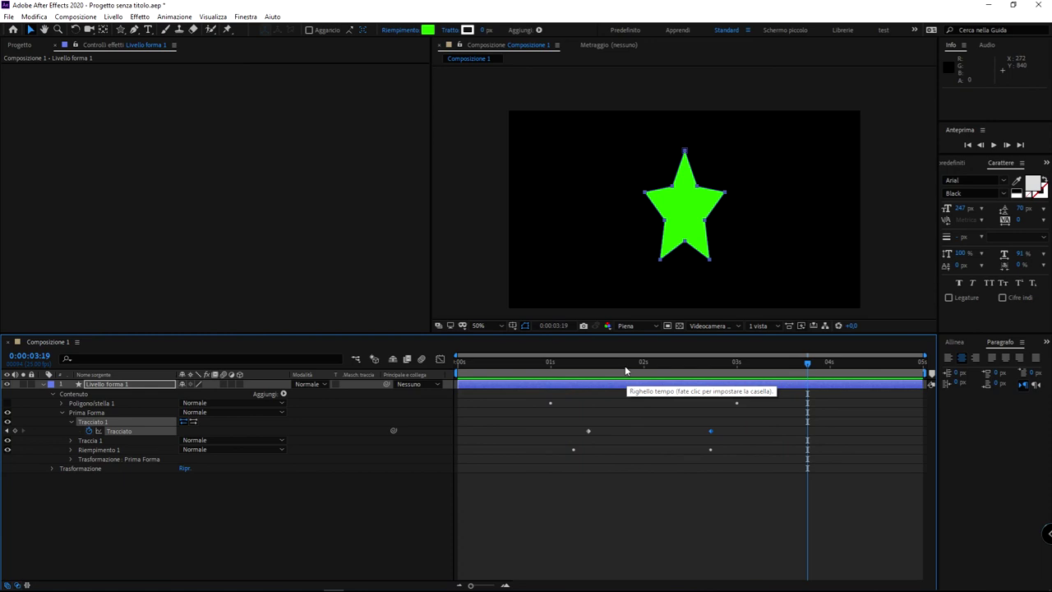
key("space")
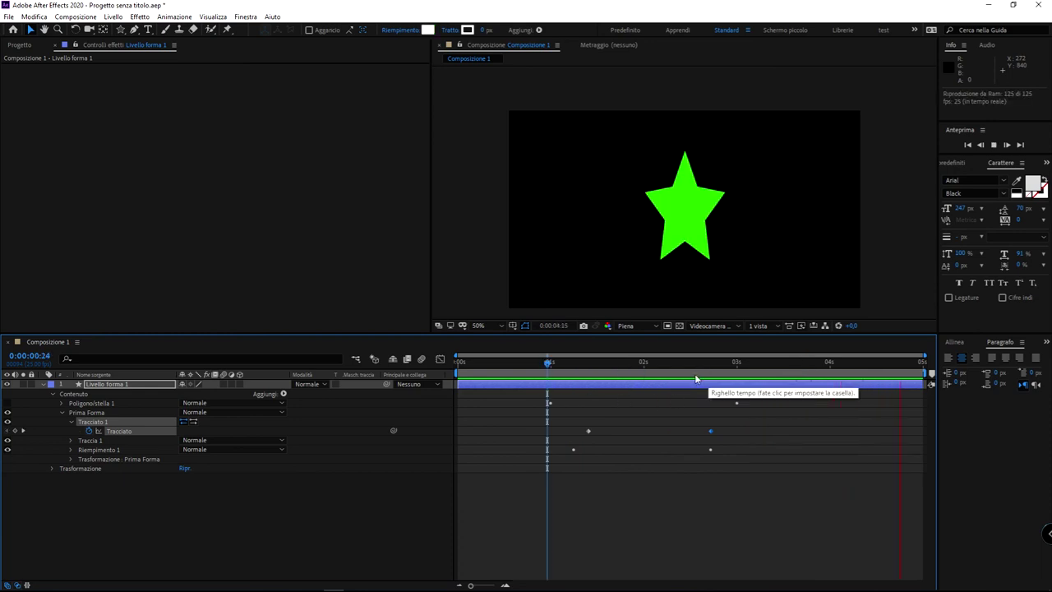
left_click(728, 364)
left_click_drag(721, 367, 726, 368)
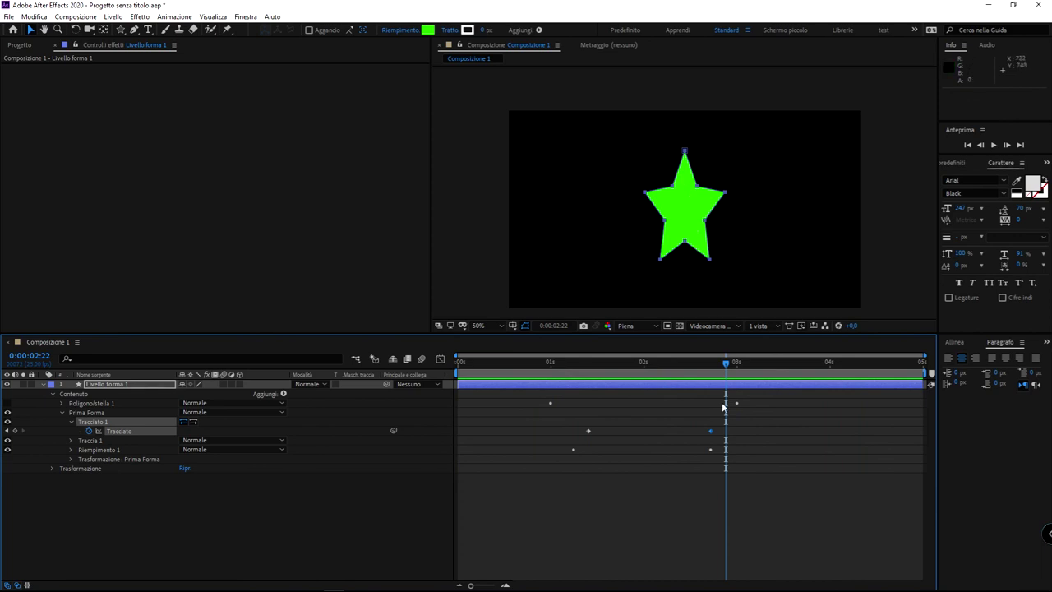
left_click_drag(622, 364, 532, 365)
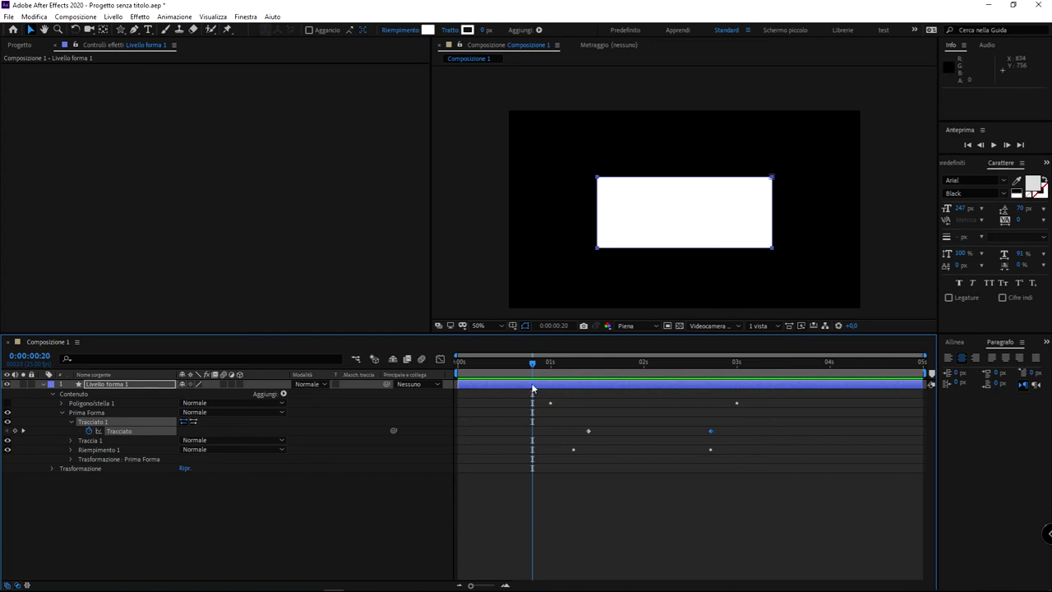
mouse_move(539, 363)
left_mouse_down()
mouse_move(736, 359)
mouse_move(542, 347)
mouse_move(714, 348)
mouse_move(558, 330)
mouse_move(718, 330)
mouse_move(629, 326)
left_mouse_up()
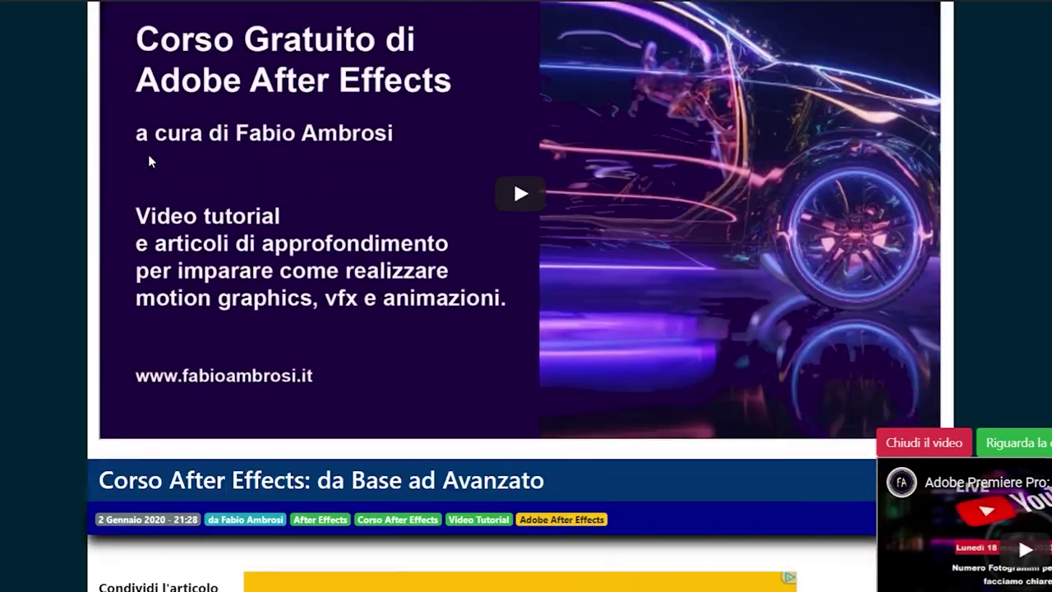
Scroll the course article down to the modulo Base lessons and highlight the first twelve lesson titles.
scroll(148, 153, "down", 5)
scroll(148, 153, "down", 10)
scroll(148, 156, "down", 10)
scroll(148, 155, "down", 10)
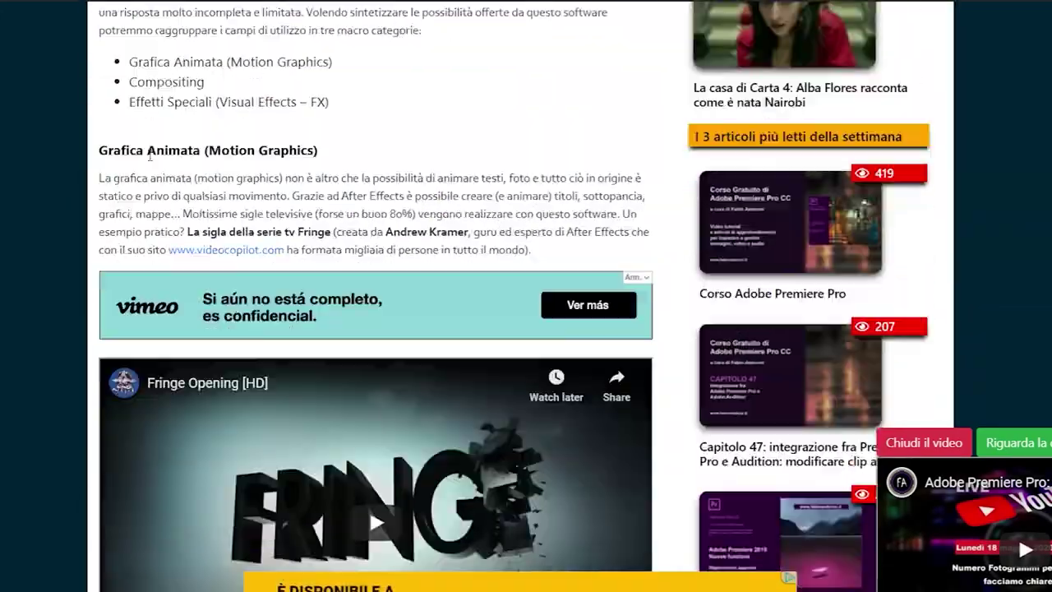
scroll(149, 155, "down", 10)
scroll(149, 155, "down", 10)
scroll(148, 155, "down", 5)
scroll(160, 154, "down", 3)
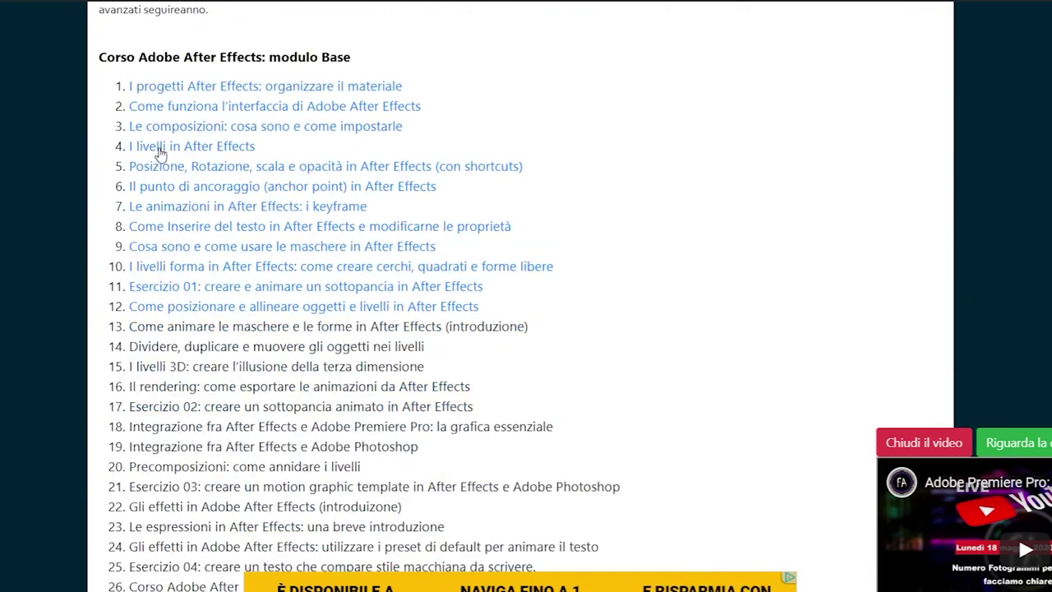
mouse_move(132, 85)
left_mouse_down()
mouse_move(408, 320)
mouse_move(481, 430)
mouse_move(641, 522)
mouse_move(705, 544)
left_mouse_up()
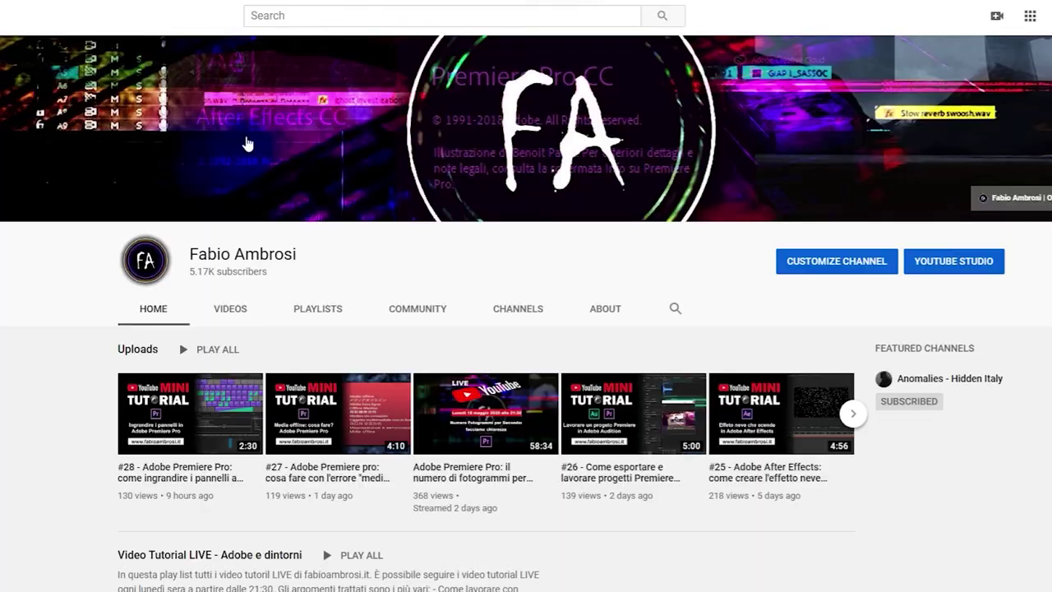
Scroll the YouTube channel page, then highlight the page owner's name on the Facebook page.
scroll(584, 219, "down", 3)
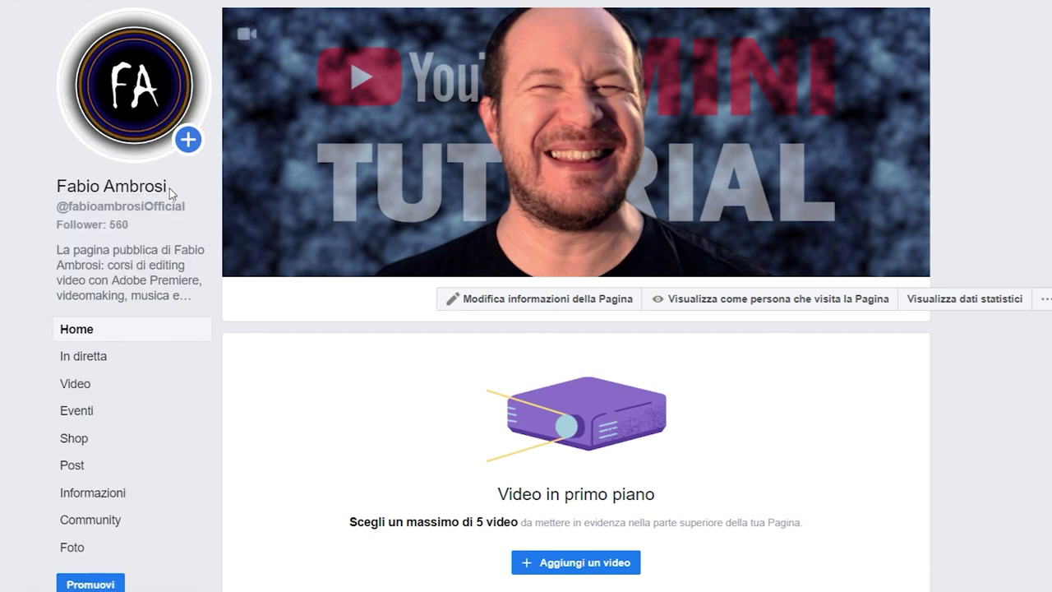
left_click_drag(169, 188, 55, 188)
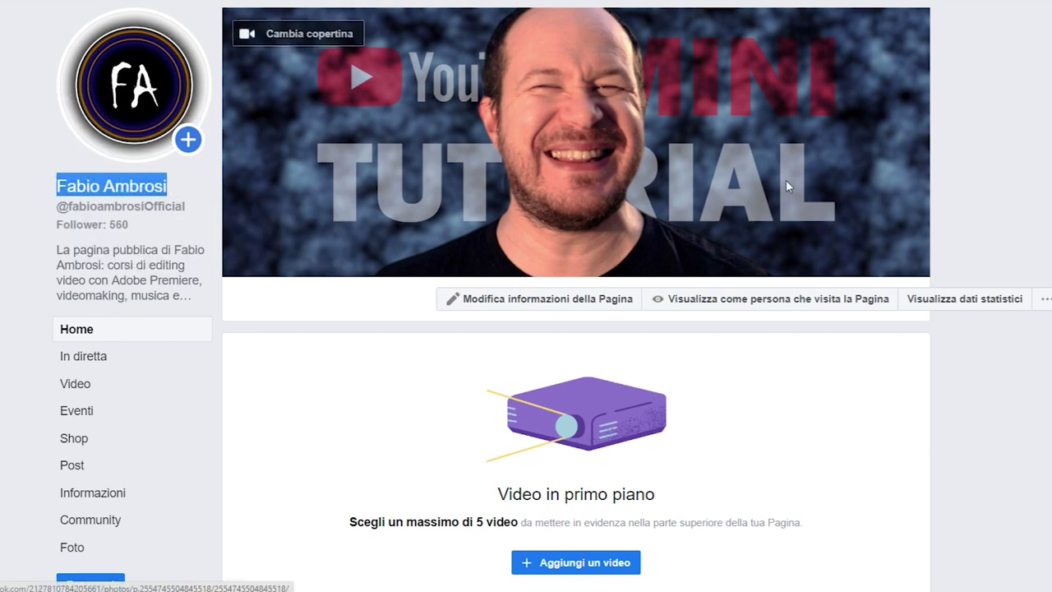